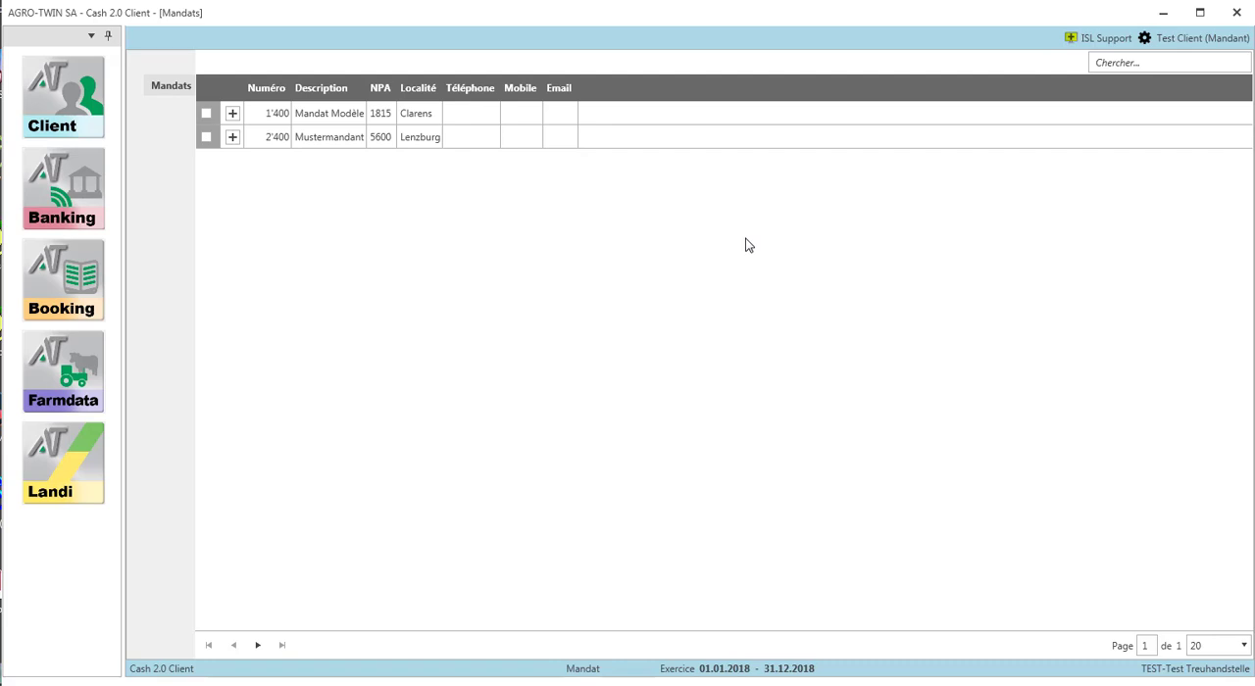
- Select the client mandate Mandat Modèle for the 2018 financial year
left_click(340, 114)
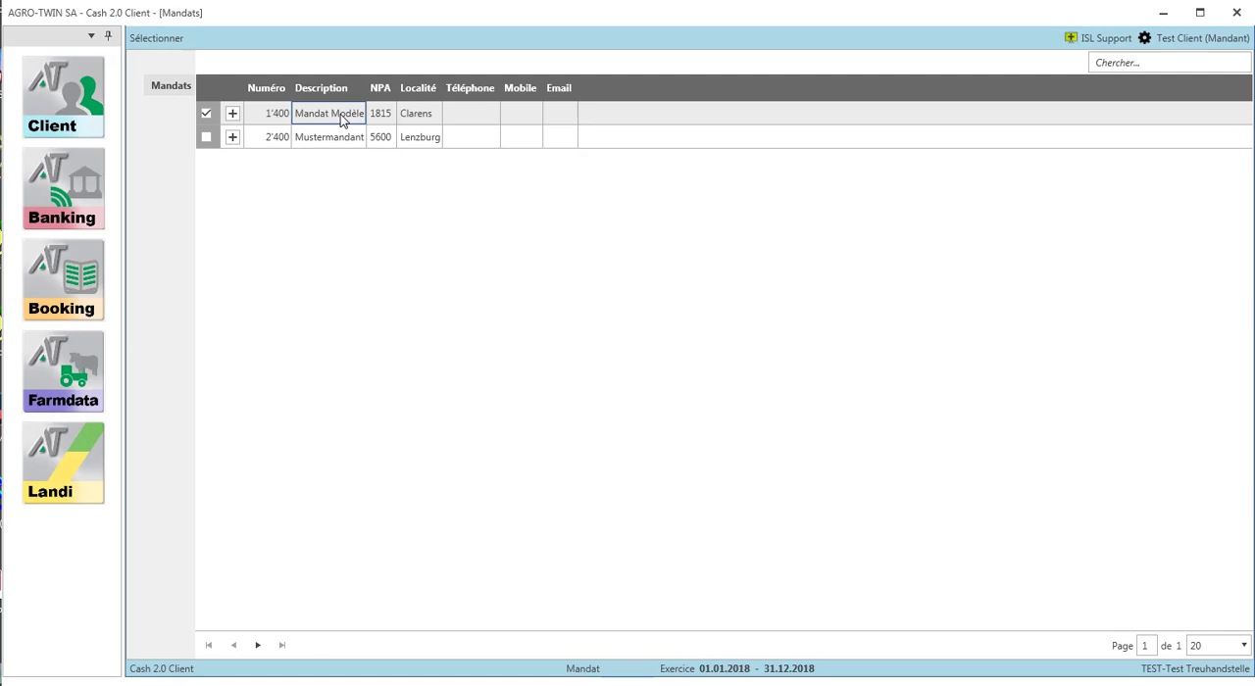
left_click(169, 40)
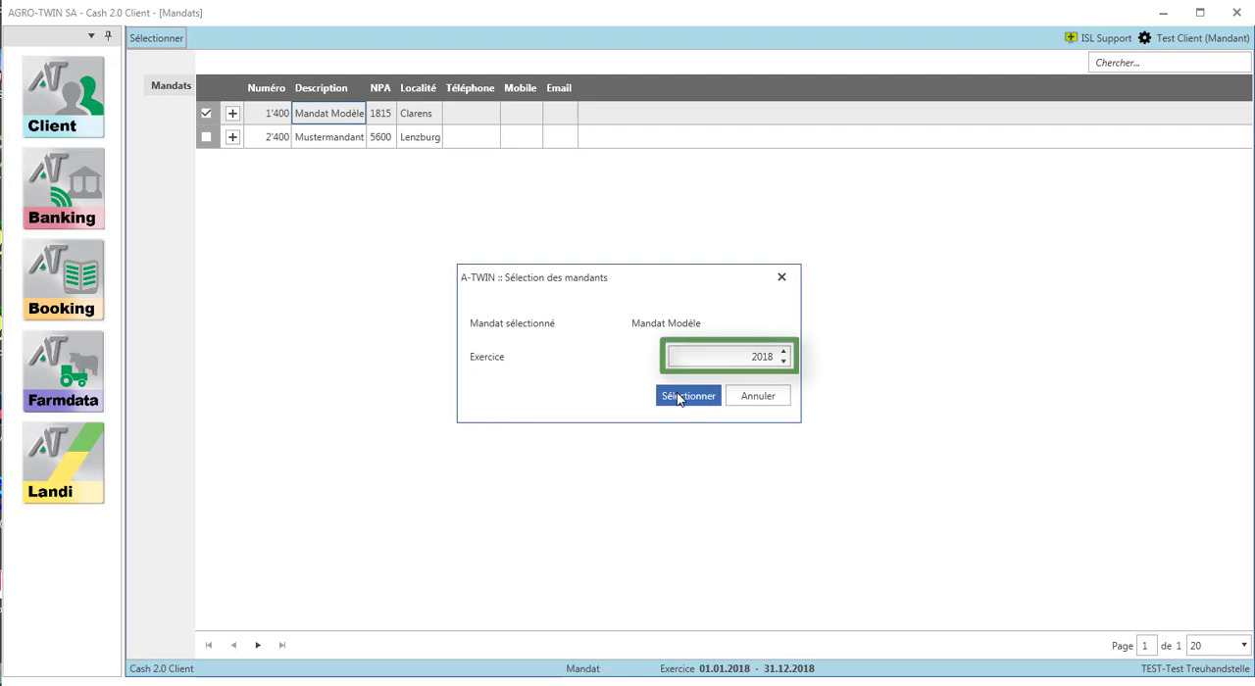
left_click(687, 396)
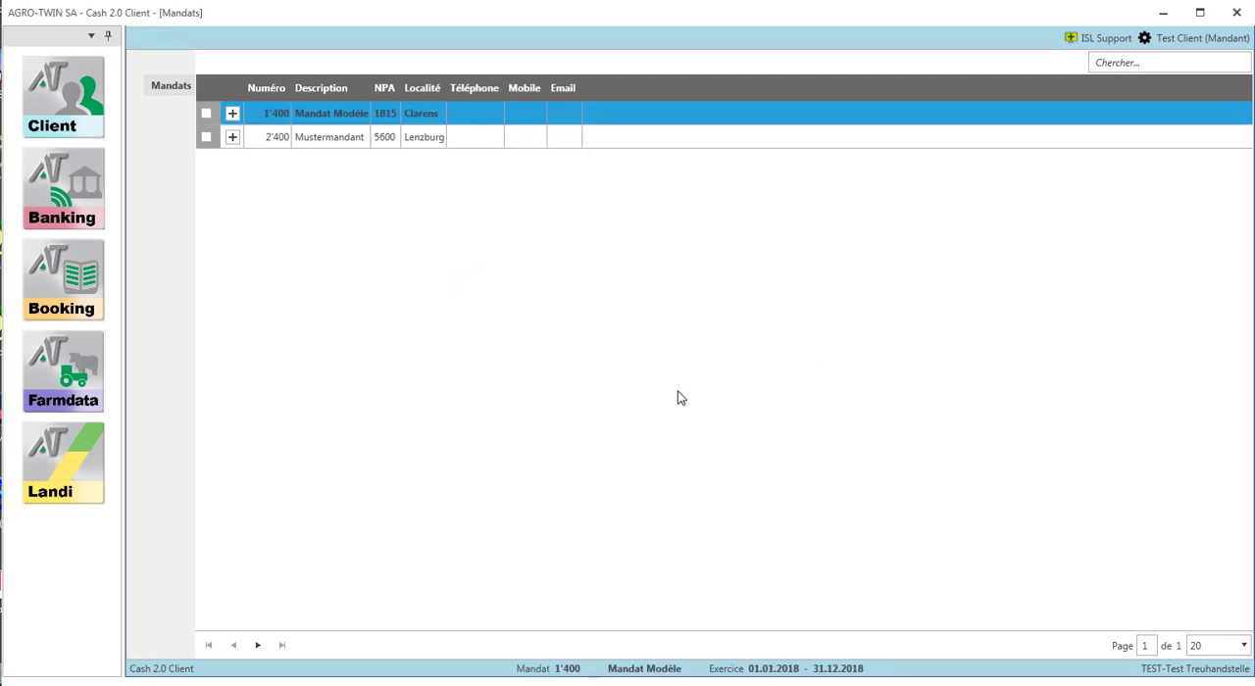
double_click(339, 115)
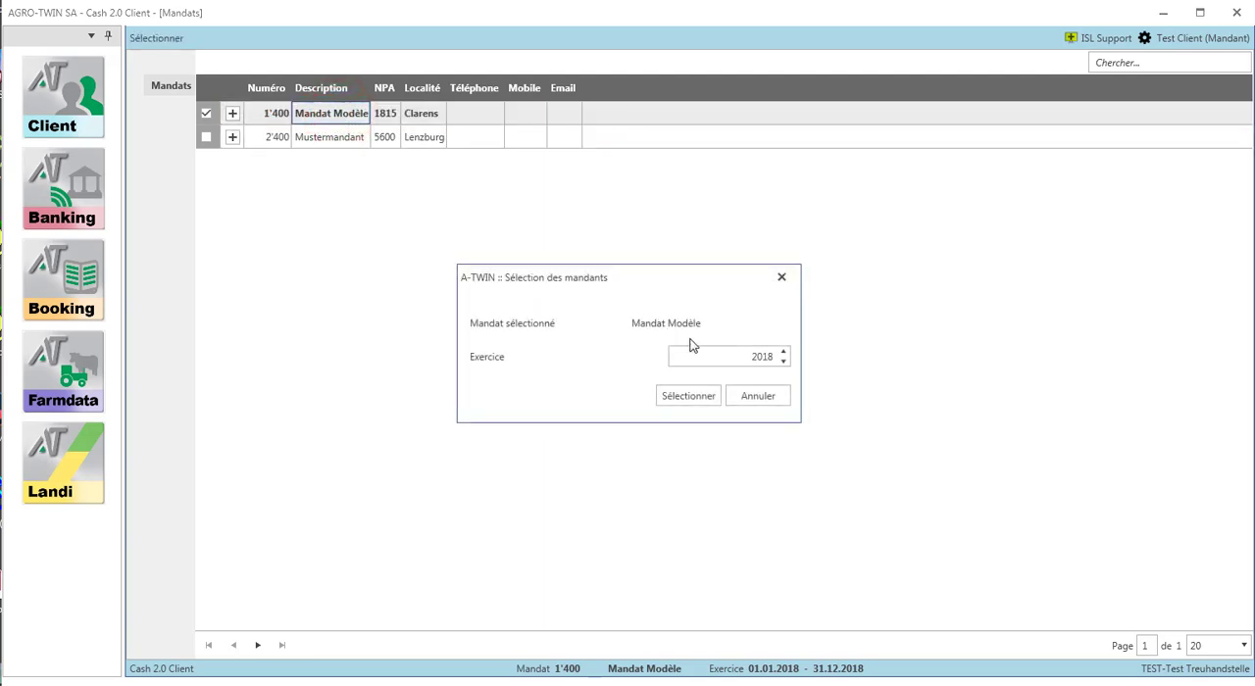
left_click(699, 397)
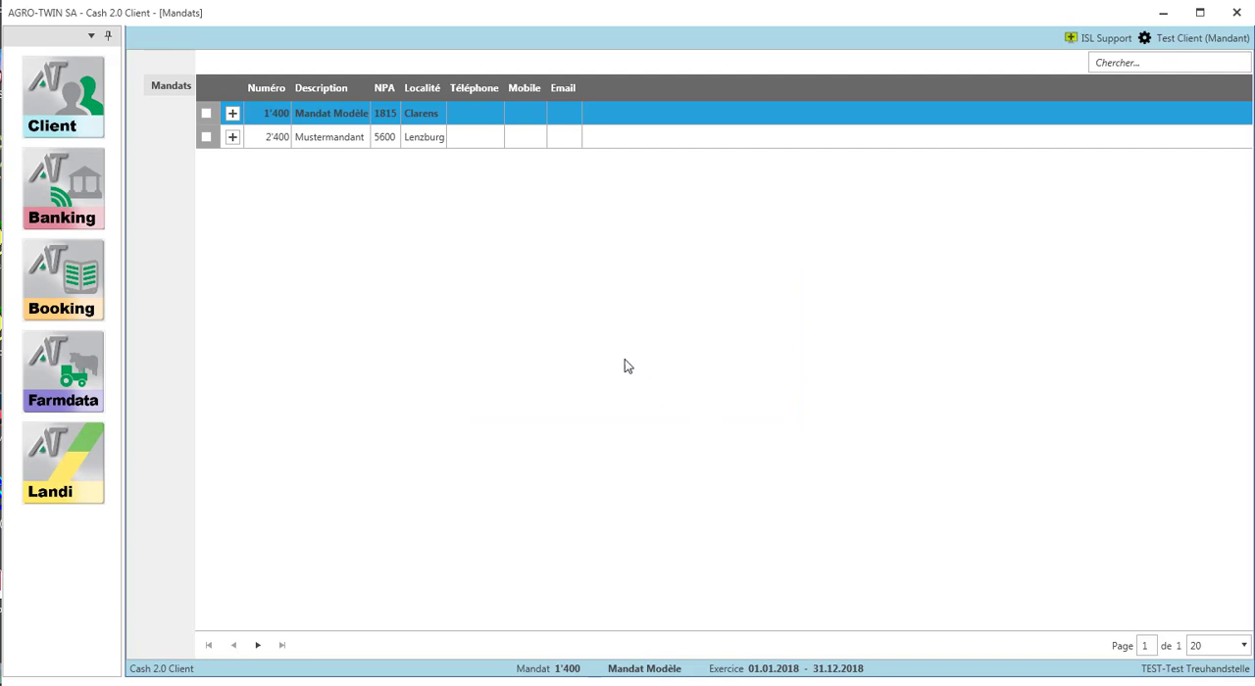
- Start a new Compte du donneur d'ordre in the Banking module with the short designation Raiffeisen
left_click(85, 209)
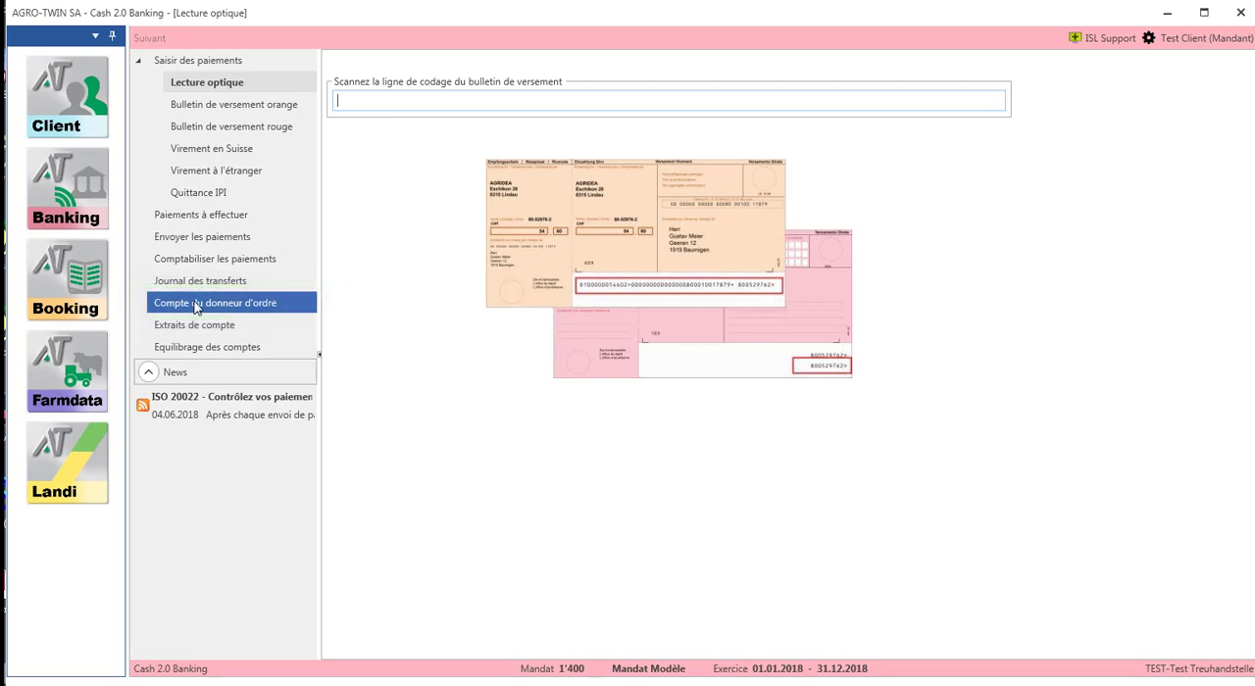
left_click(195, 306)
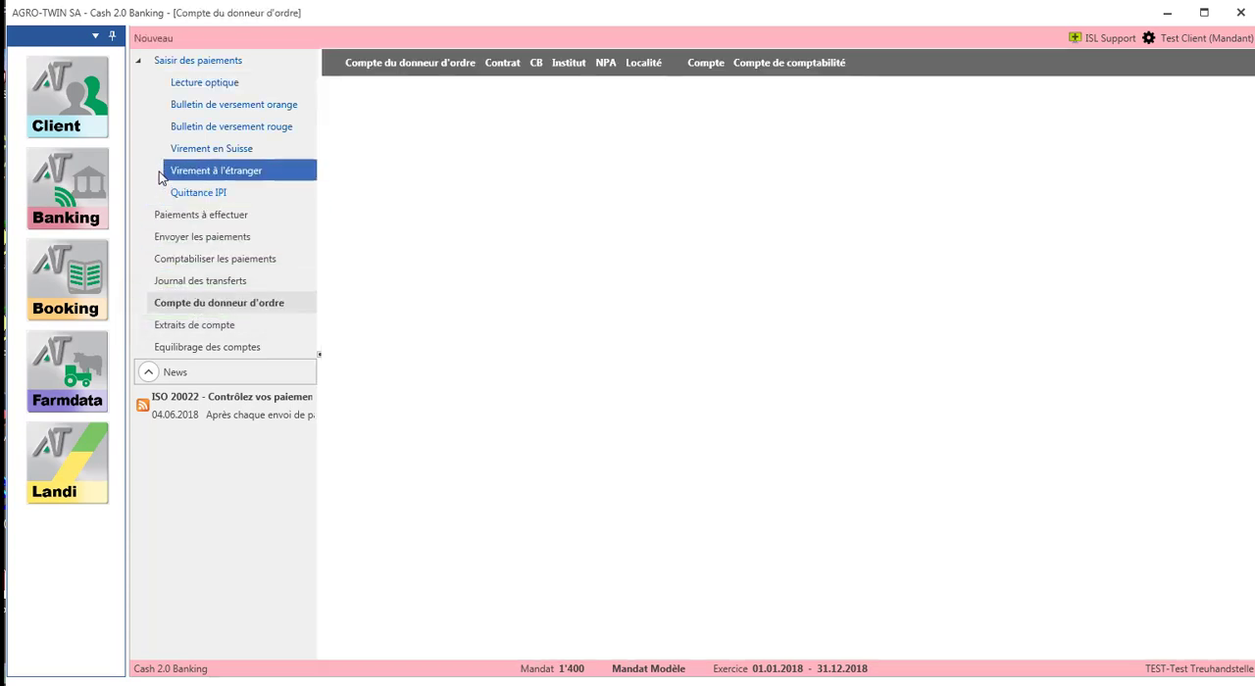
left_click(142, 41)
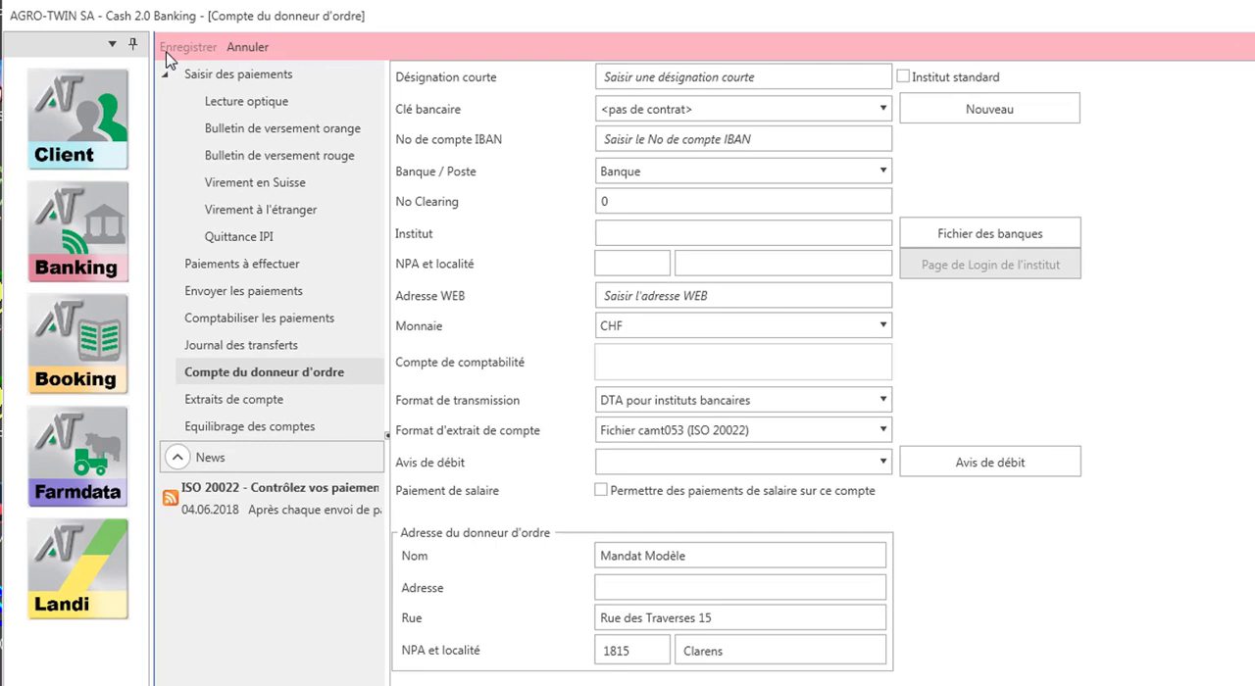
left_click(604, 77)
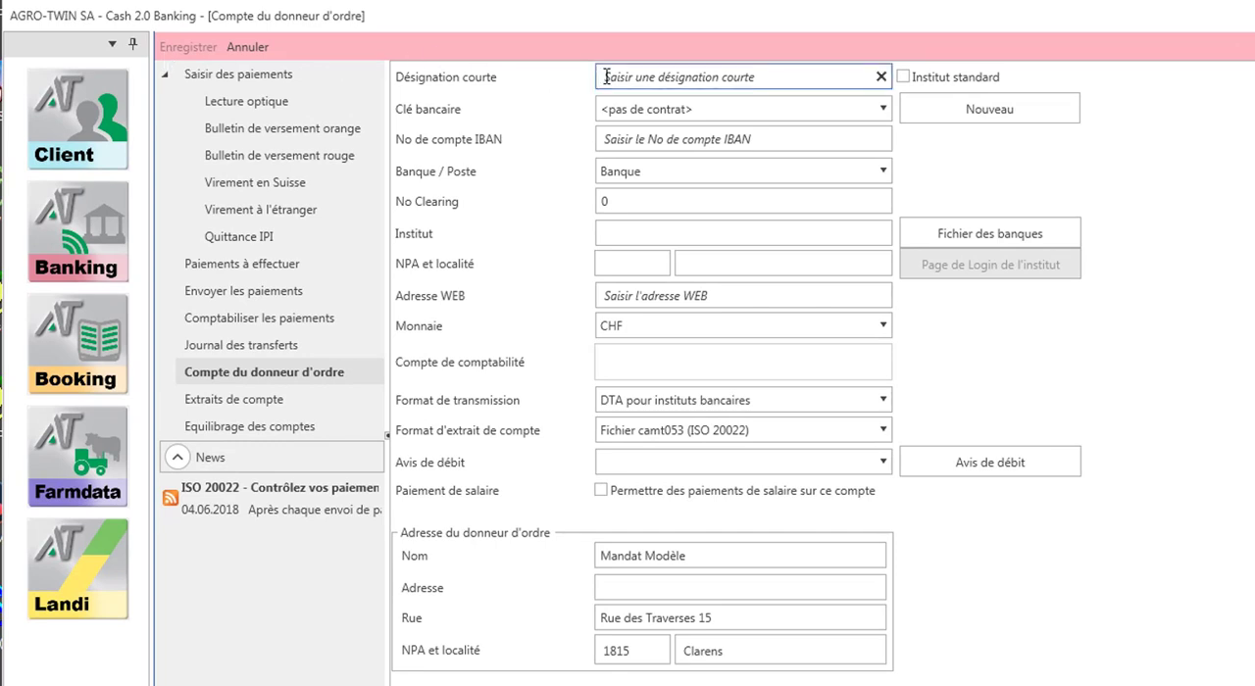
type("Ra")
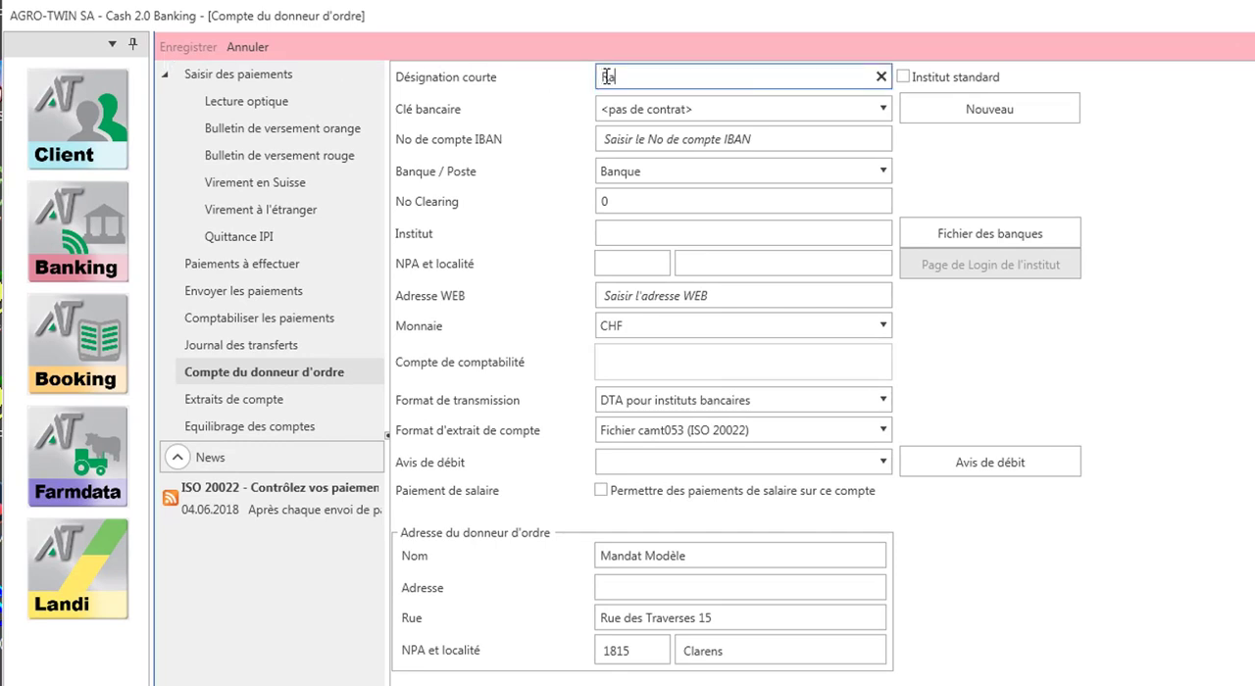
type("iffeisen")
- Enter the account's IBAN number in the new Raiffeisen ordering account
left_click(667, 141)
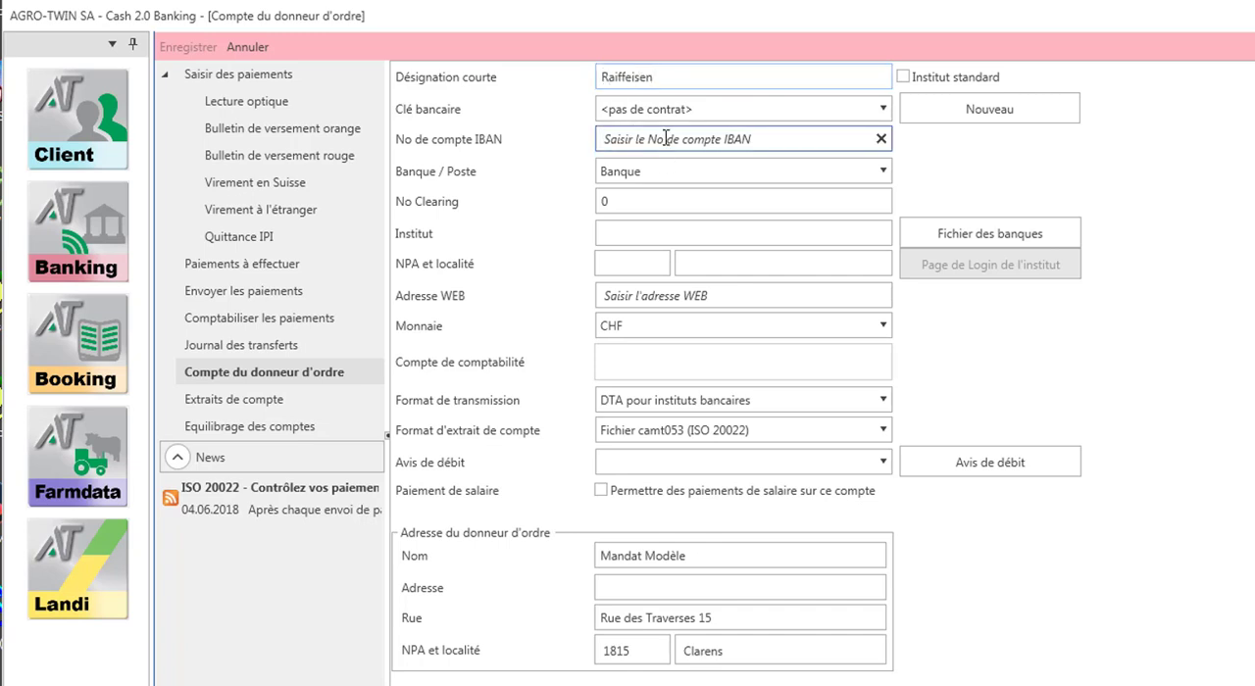
left_click(665, 138)
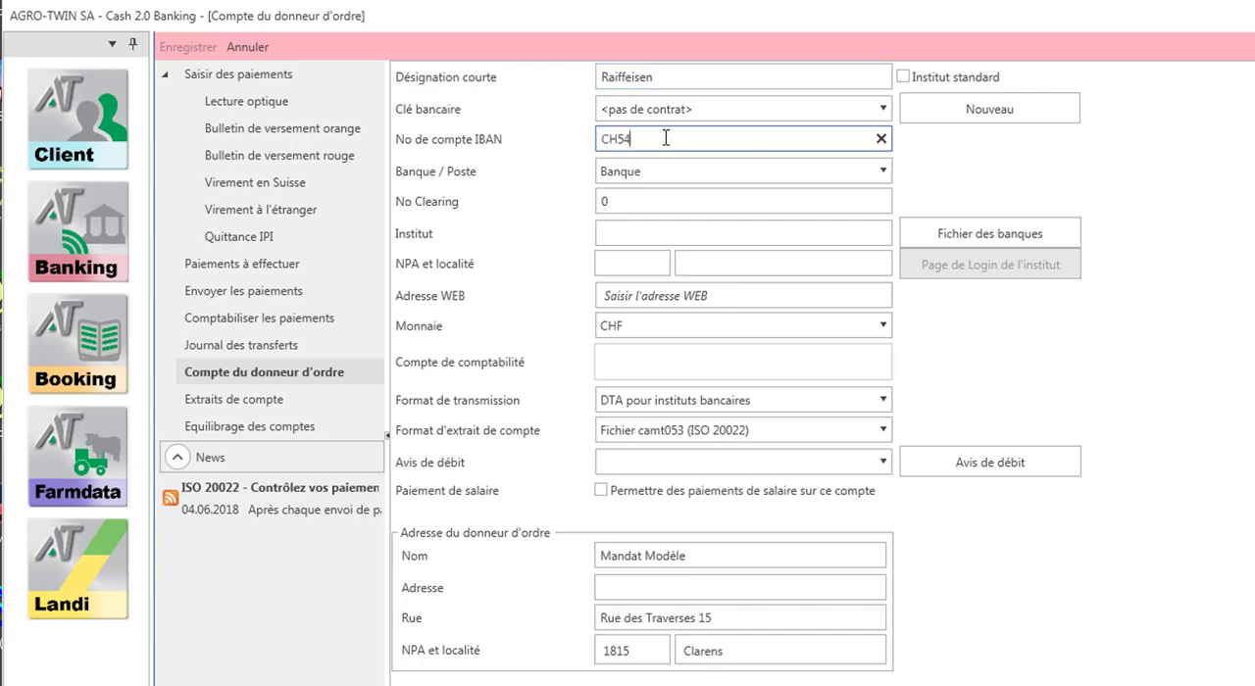
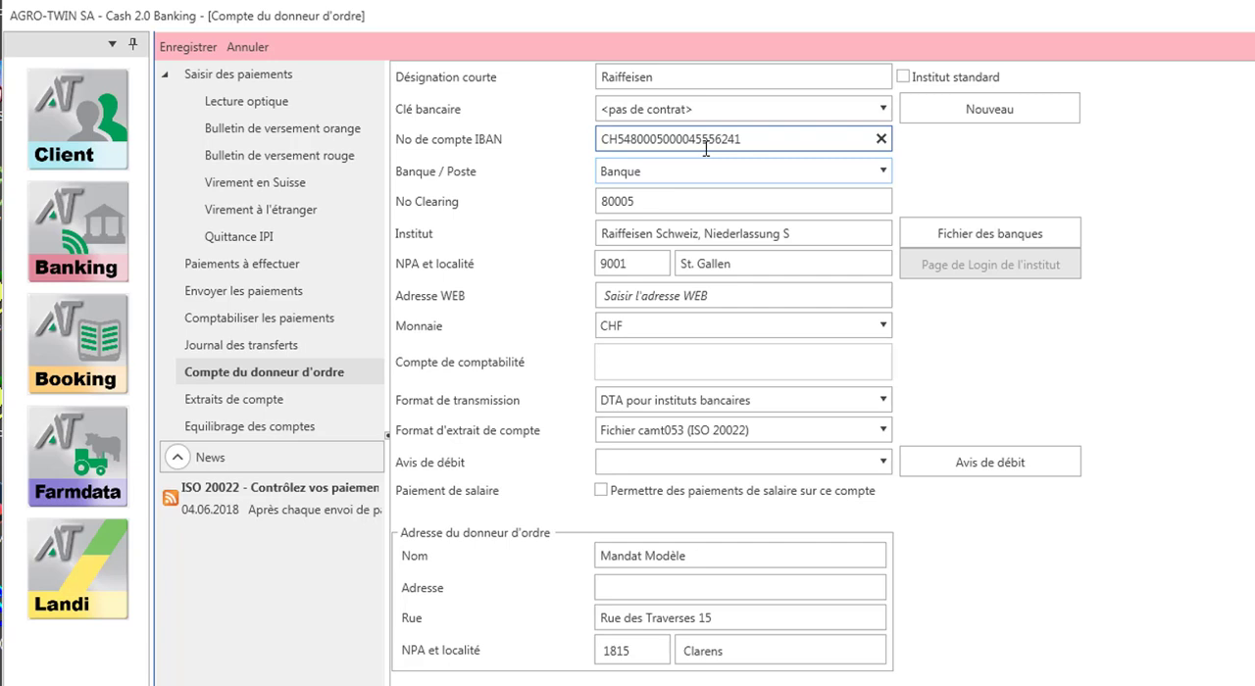
- Assign 1020 Compte courant bancaire as the accounting account of the Raiffeisen ordering account
left_click(756, 361)
type("1")
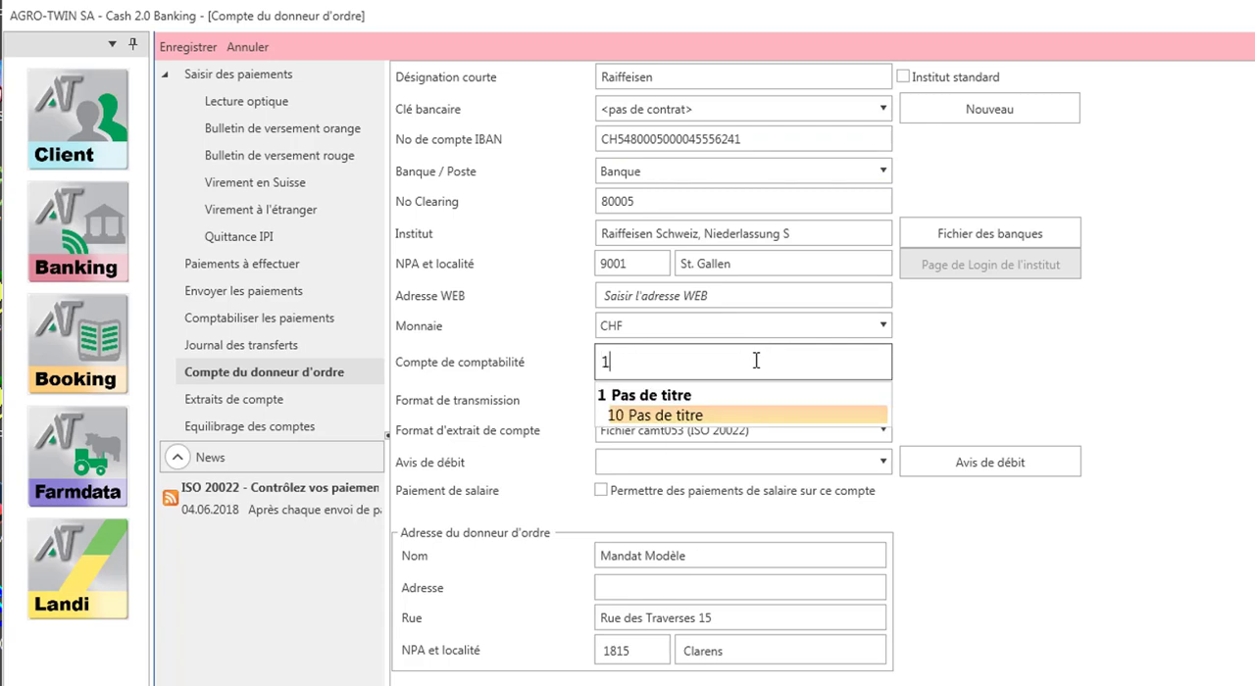
type("020 Compte courant bancaire")
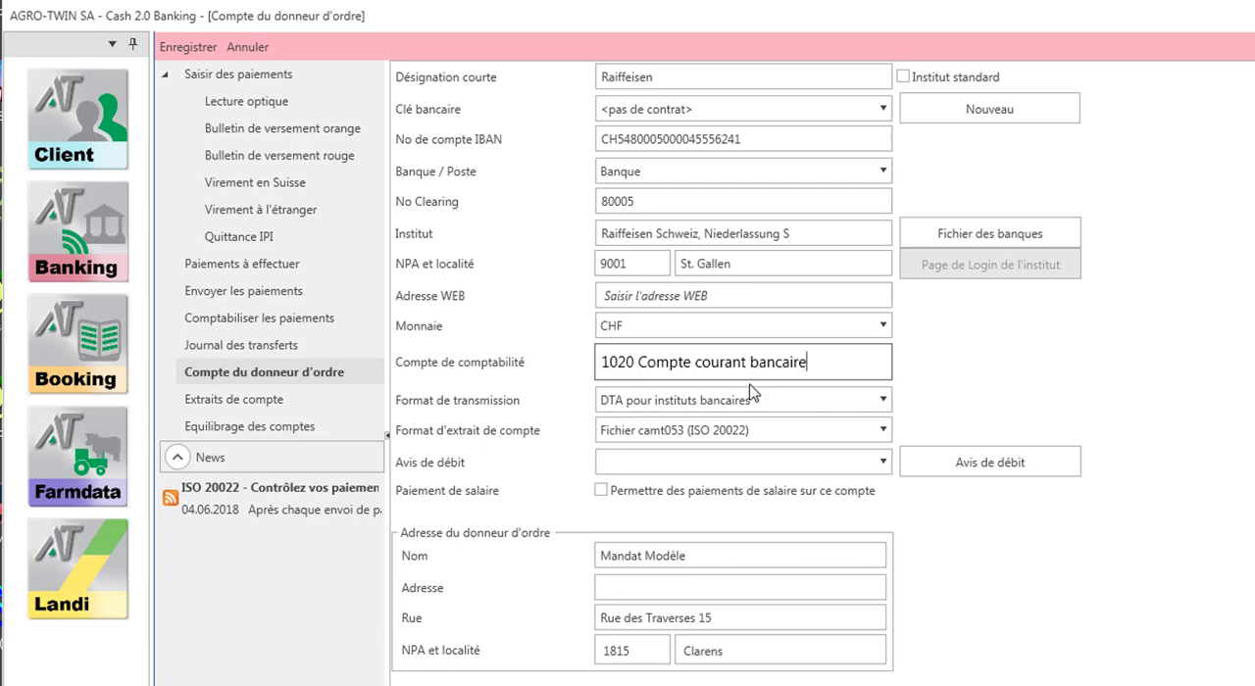
- Set the transmission format to ISO 20022 pain.001 and save the new ordering account
left_click(752, 401)
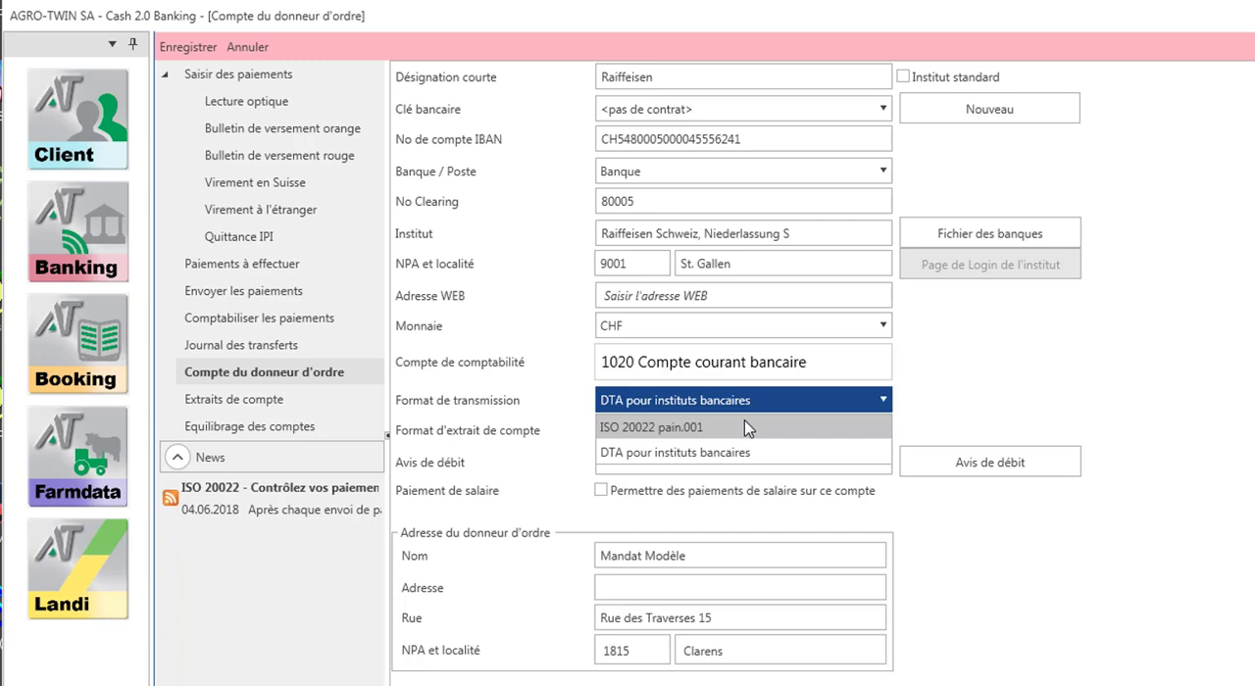
left_click(747, 428)
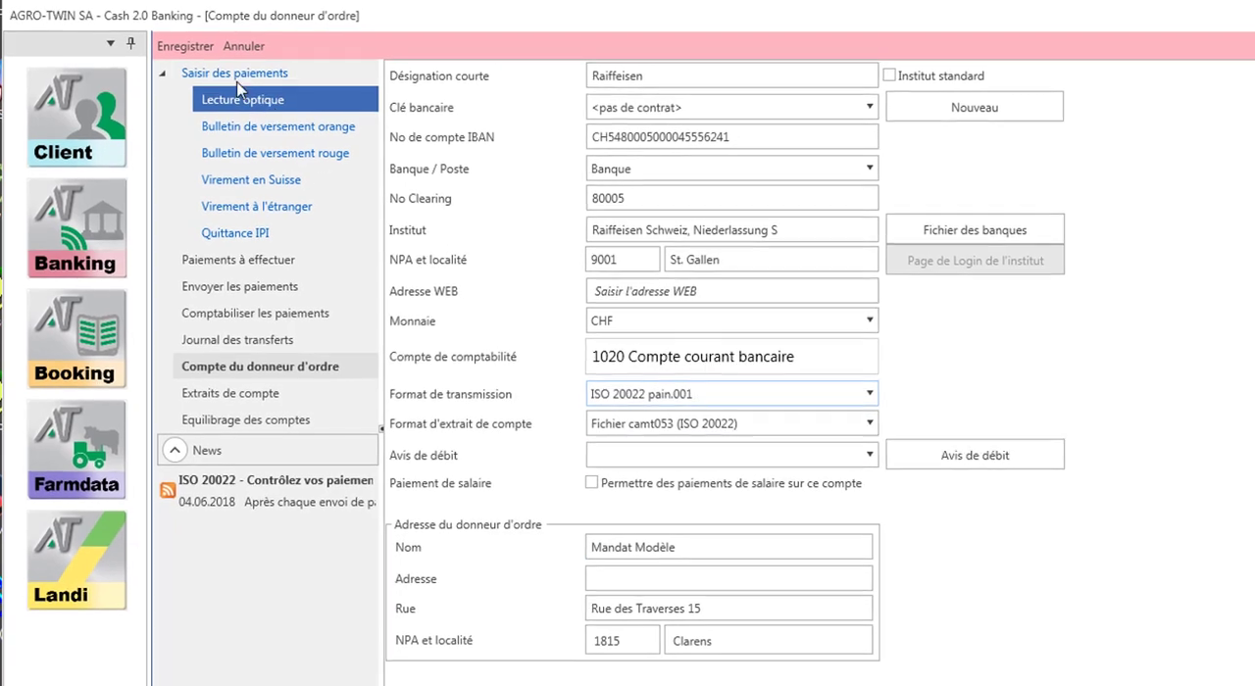
left_click(191, 46)
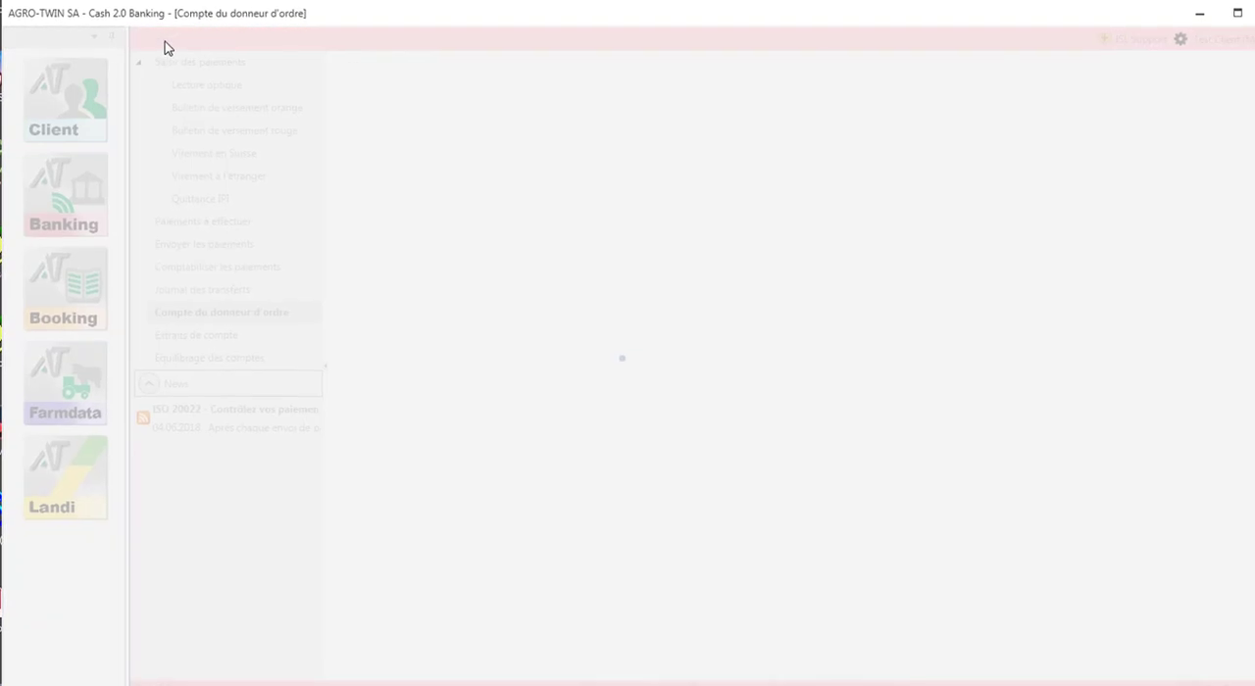
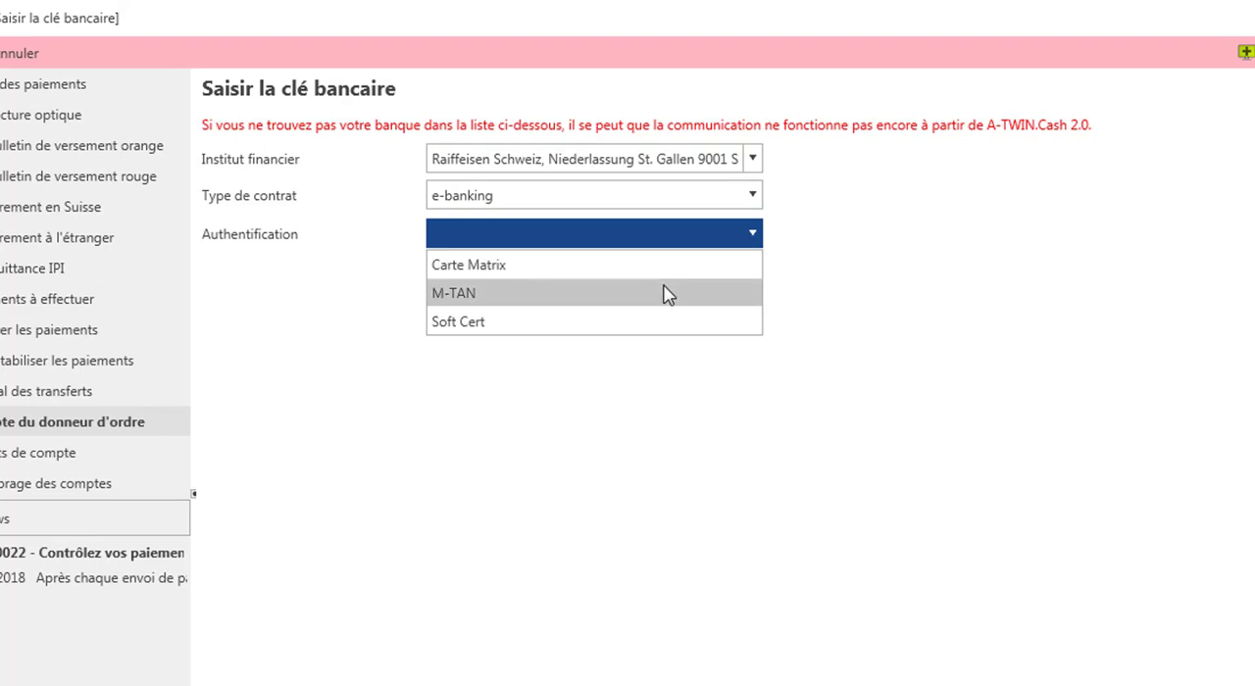
- Choose M-TAN authentication for the new bank key and give its contract the designation Raiffeisen, leaving contract number and password empty
left_click(662, 293)
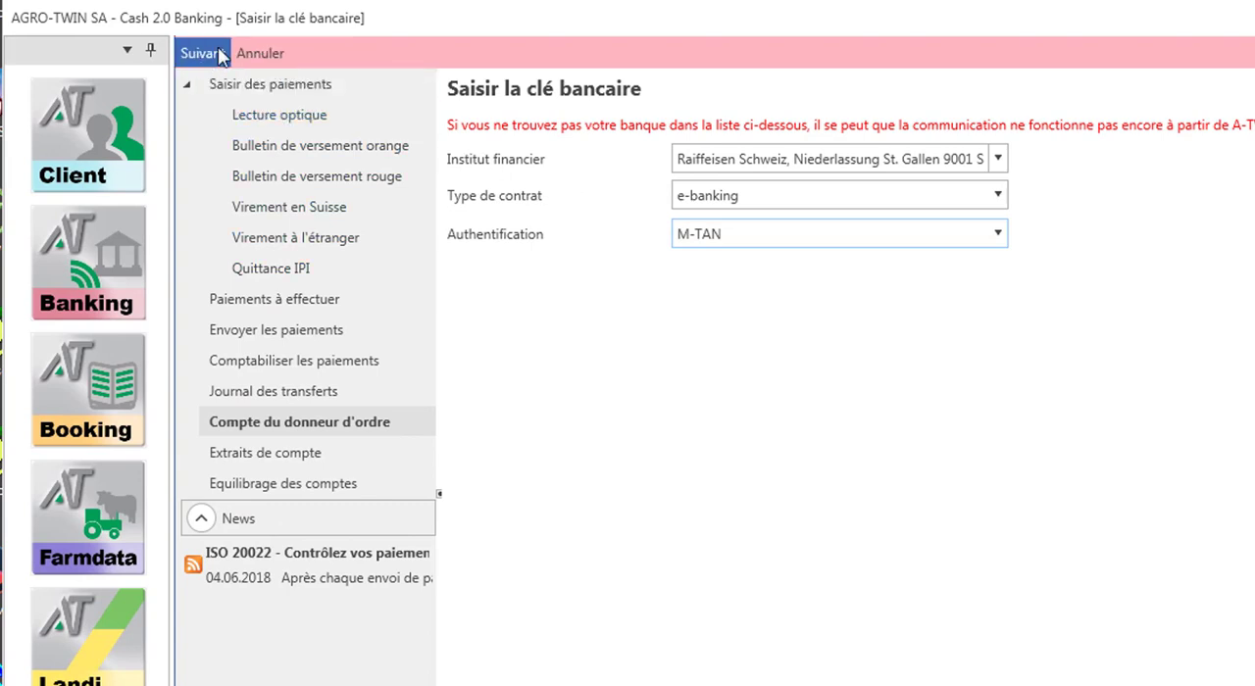
left_click(219, 57)
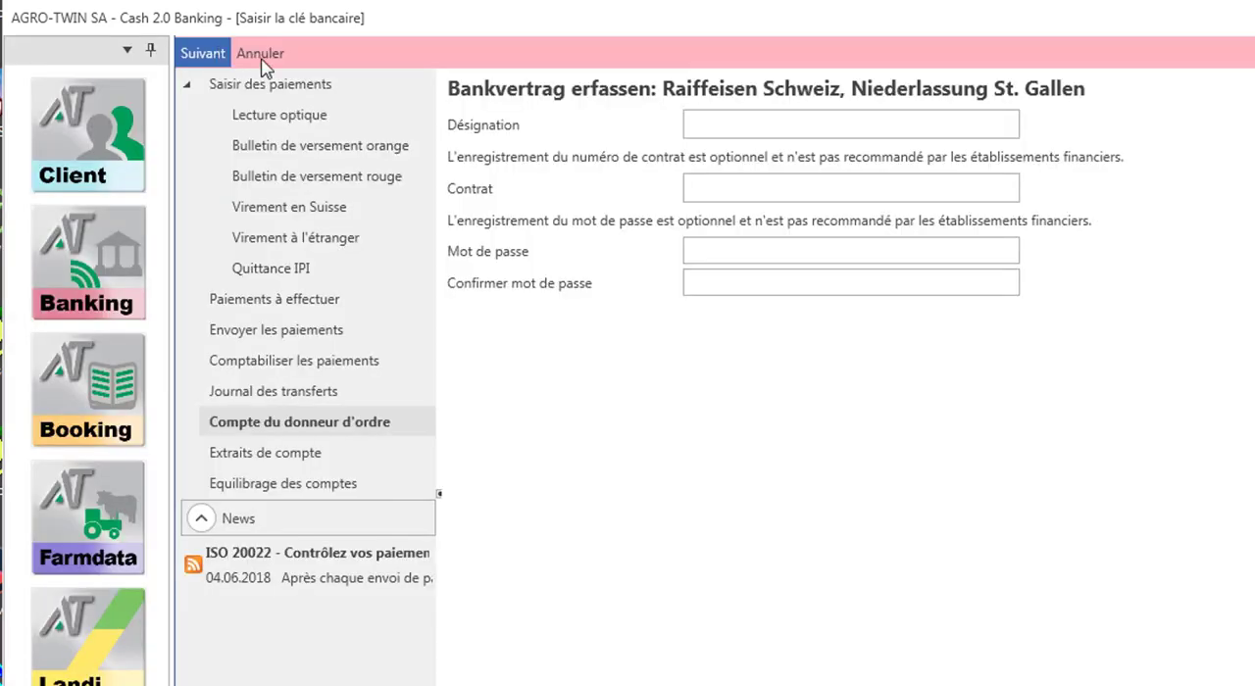
left_click(716, 124)
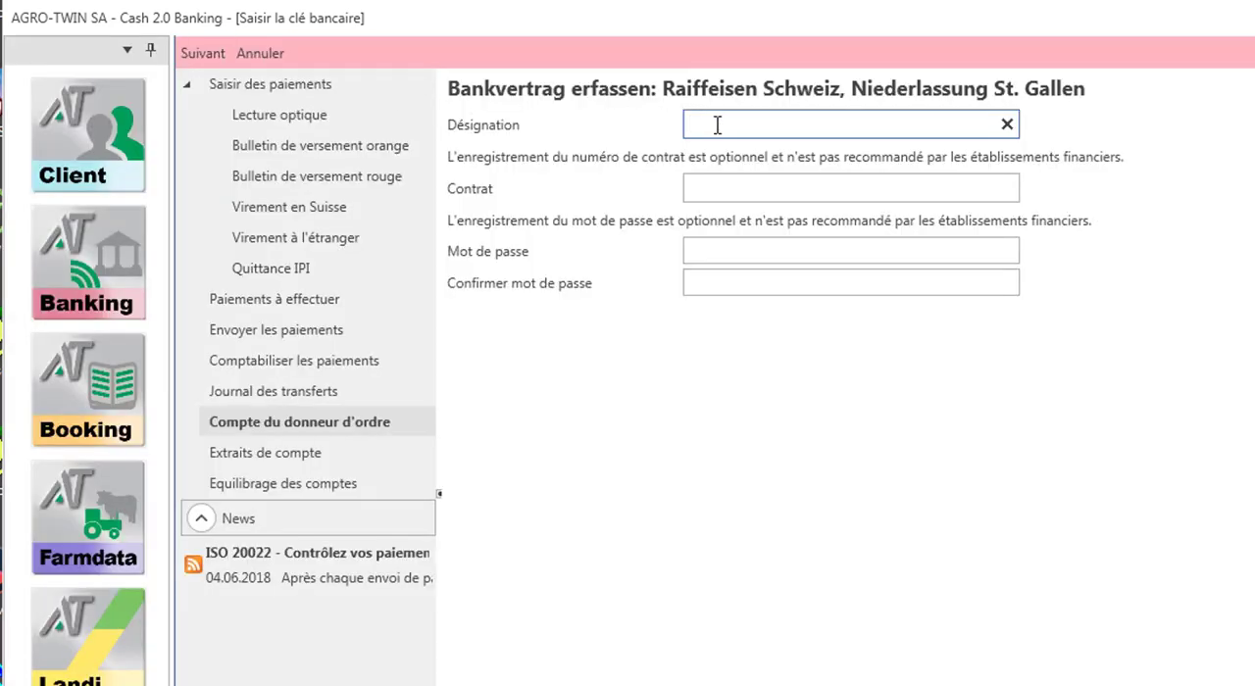
type("Raiffeisen")
left_click(763, 180)
left_click(780, 252)
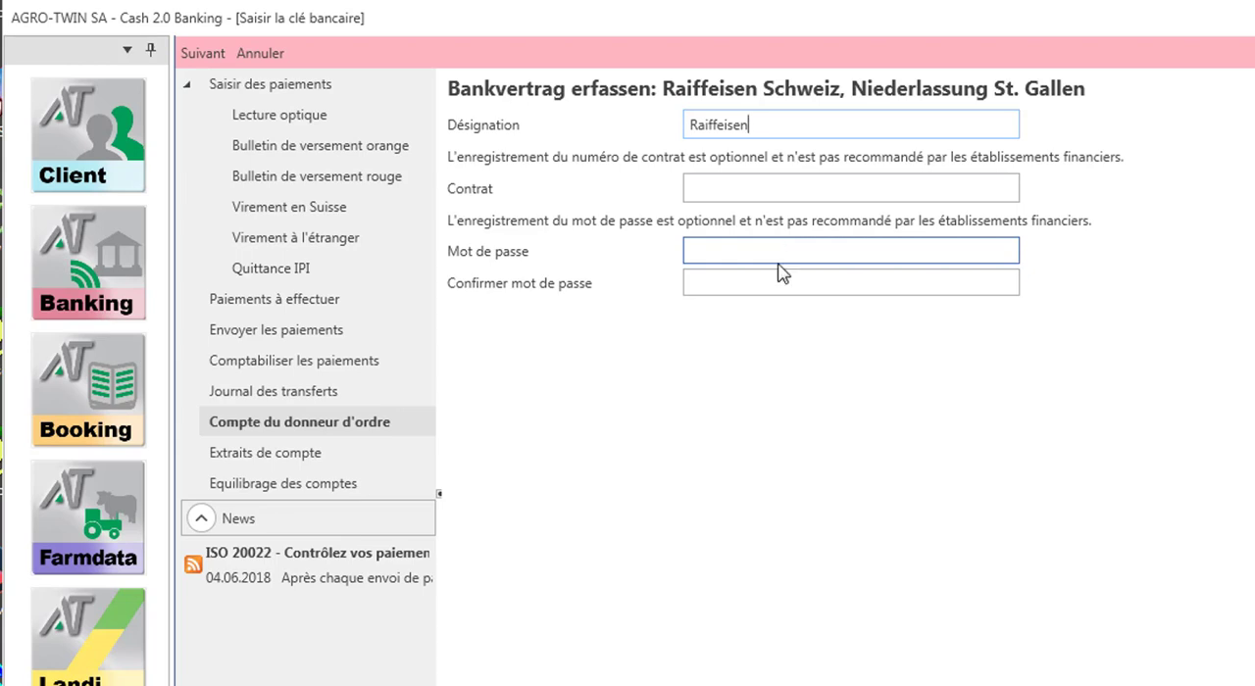
- Save the Raiffeisen bank key and keep it assigned as the Clé bancaire of the ordering account
left_click(215, 54)
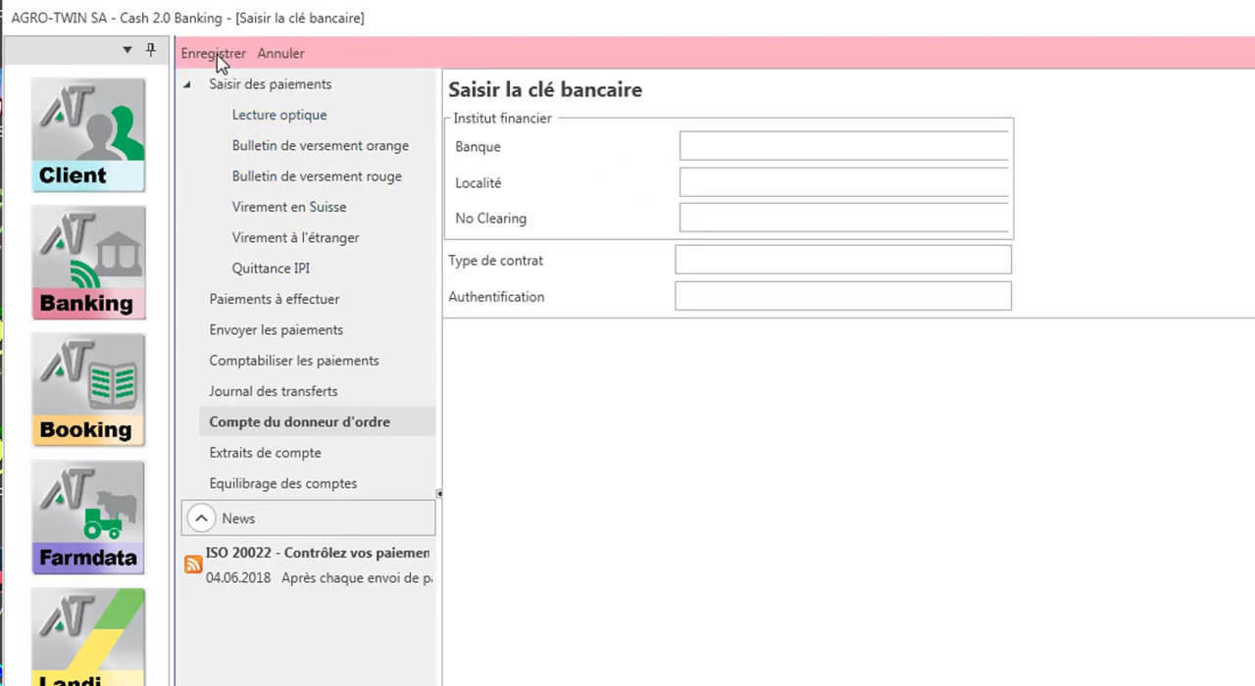
left_click(218, 57)
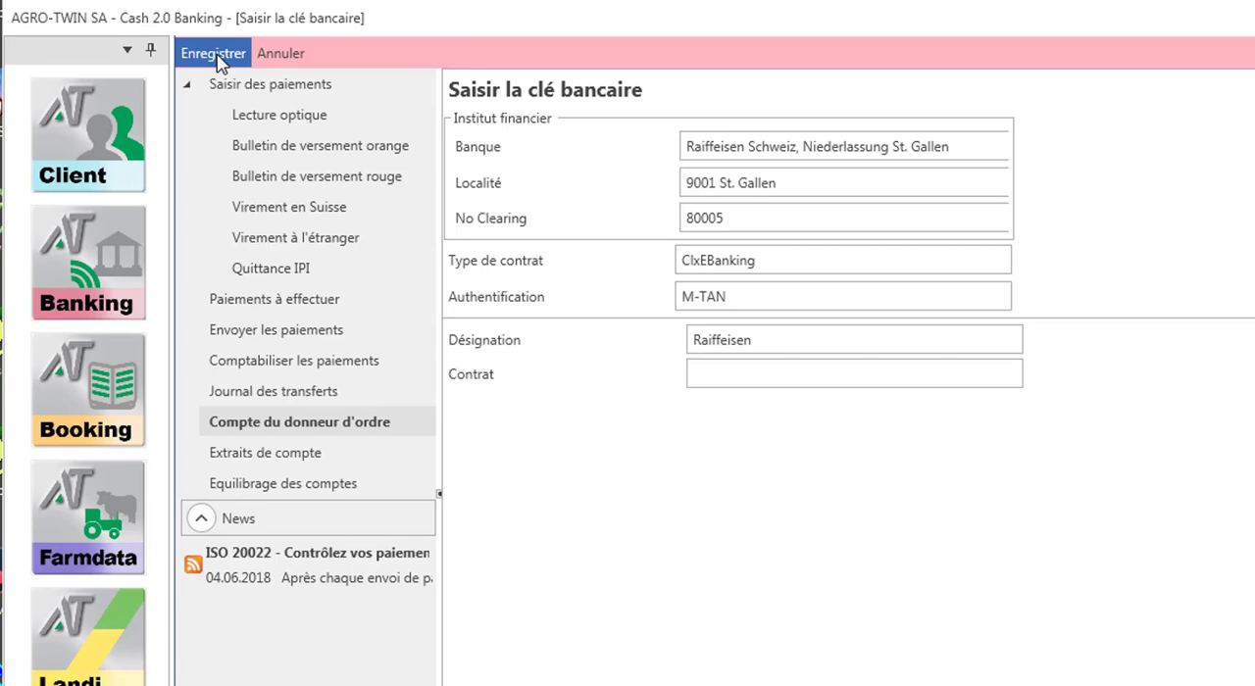
left_click(214, 54)
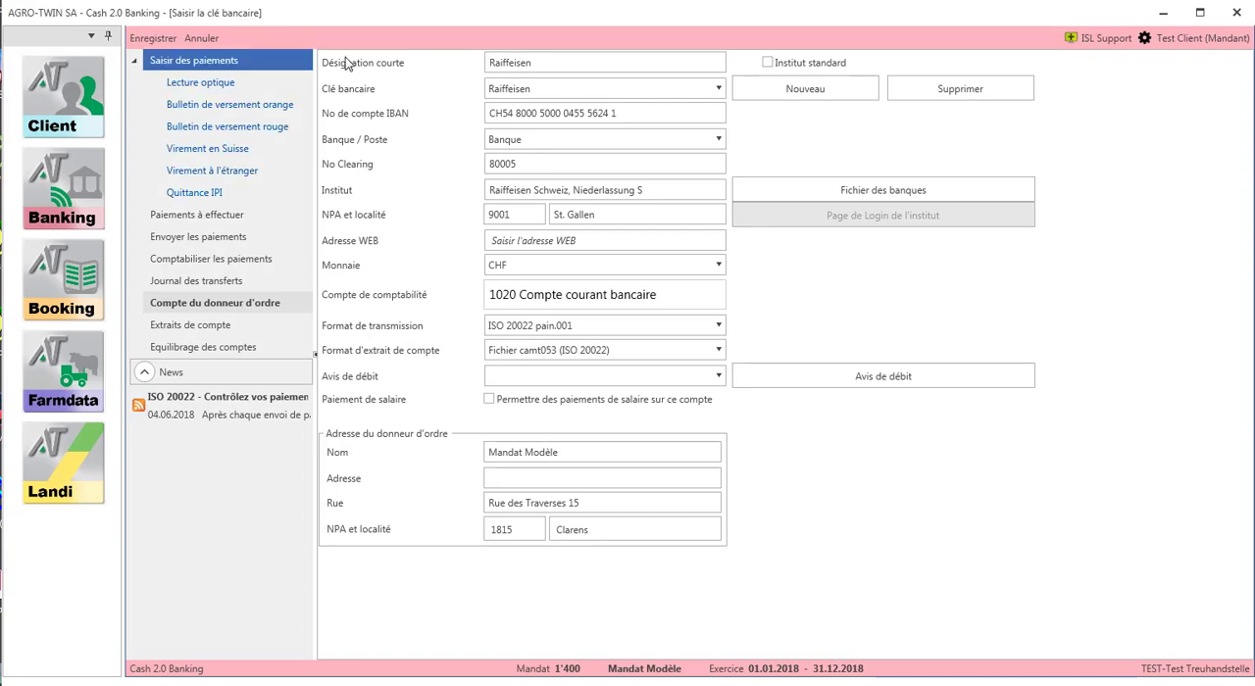
left_click(498, 89)
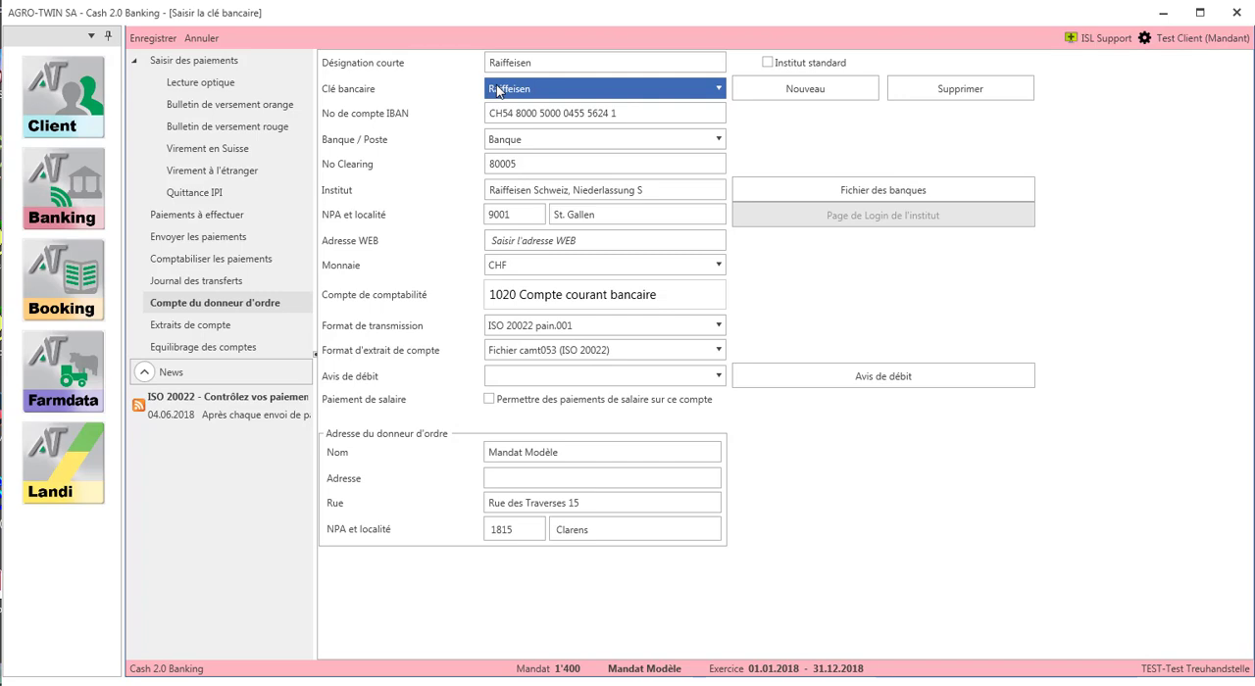
left_click(497, 89)
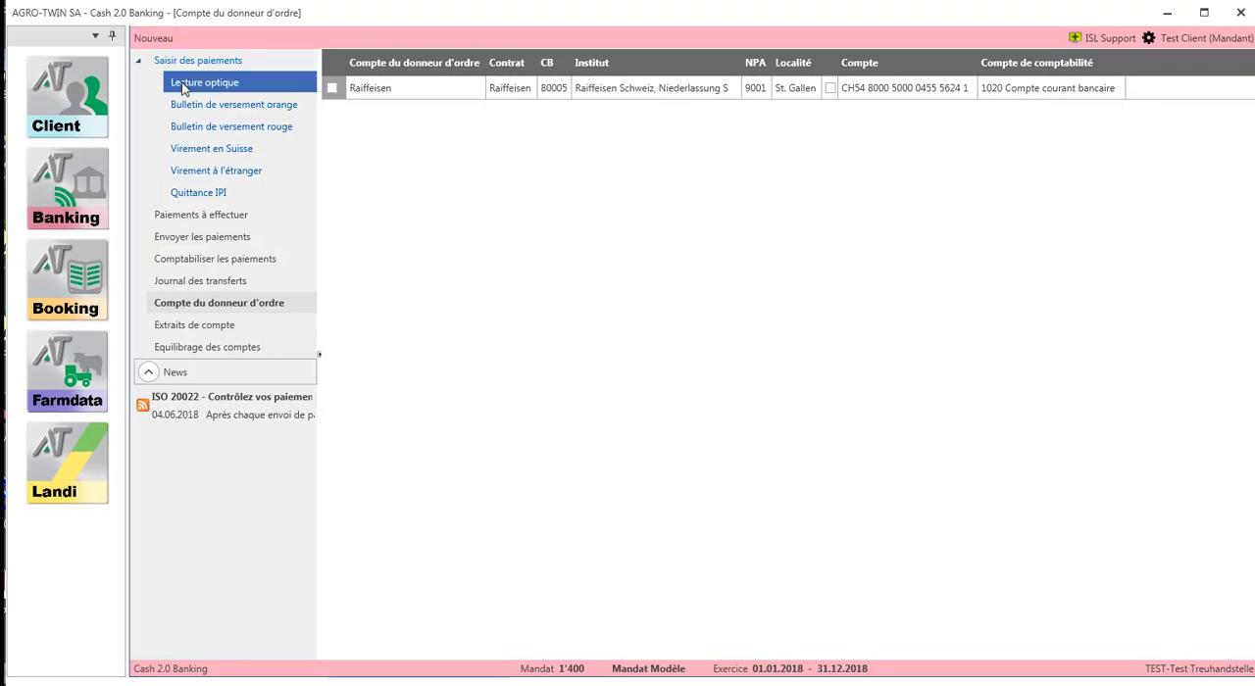
- Start an orange payment slip by entering the beneficiary's account number
left_click(186, 84)
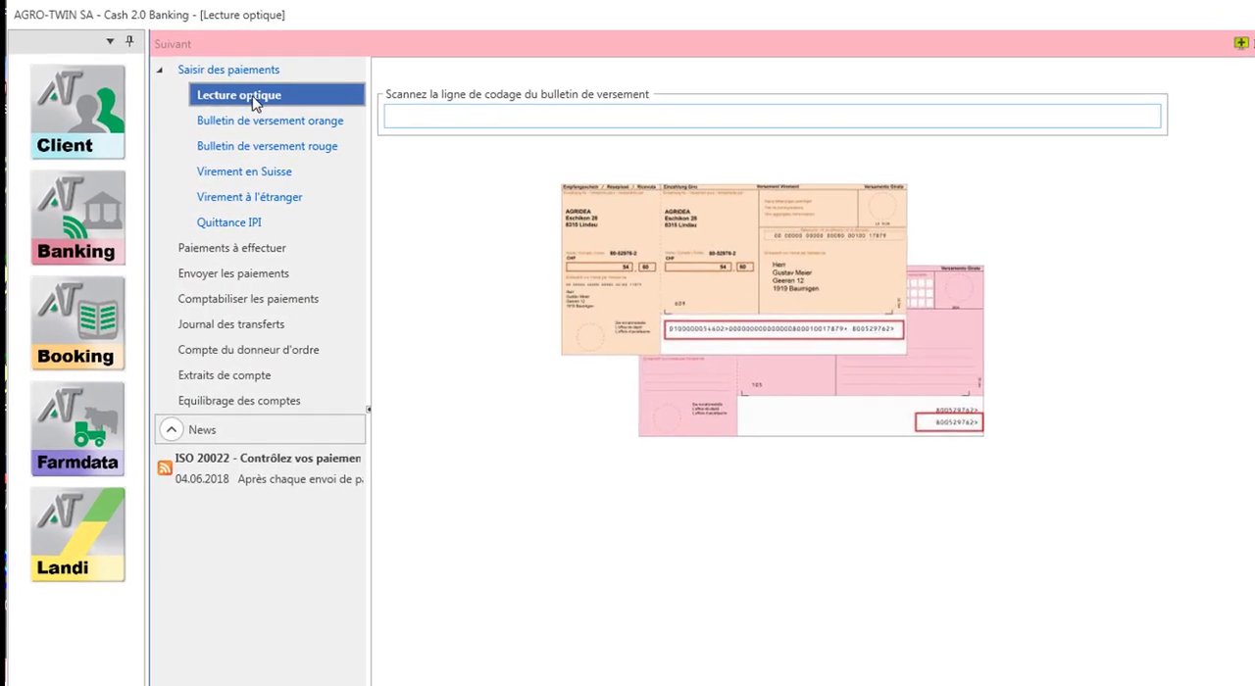
left_click(397, 114)
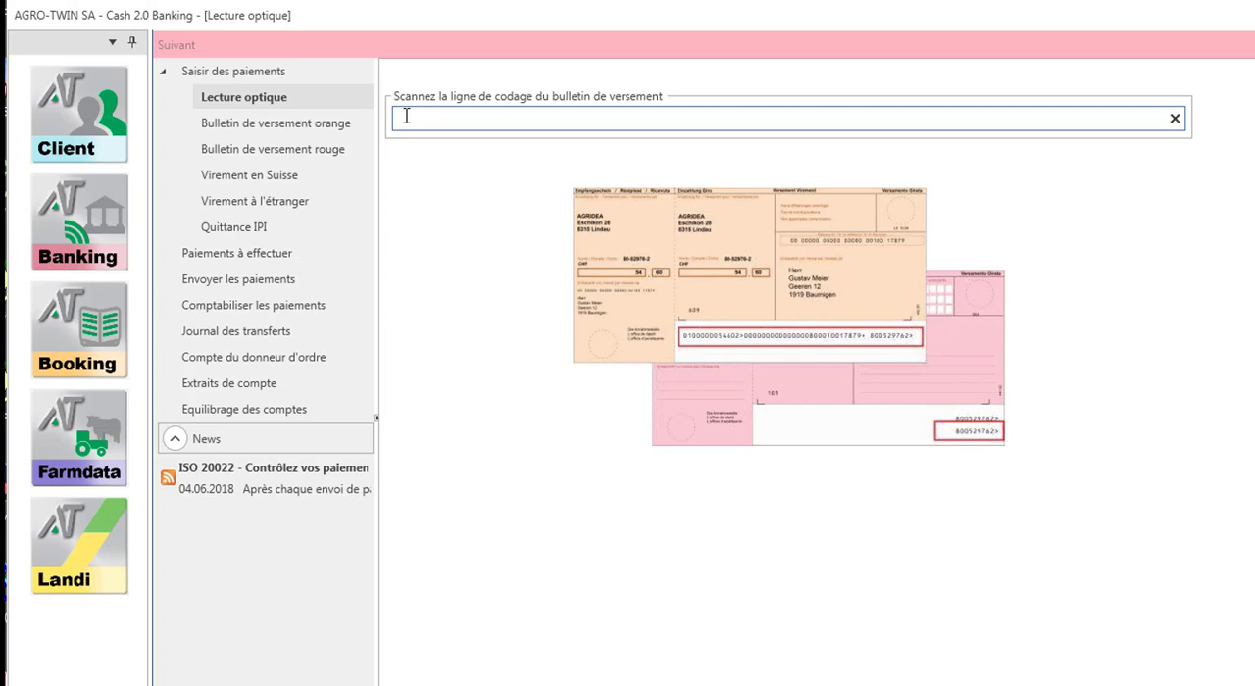
left_click(319, 130)
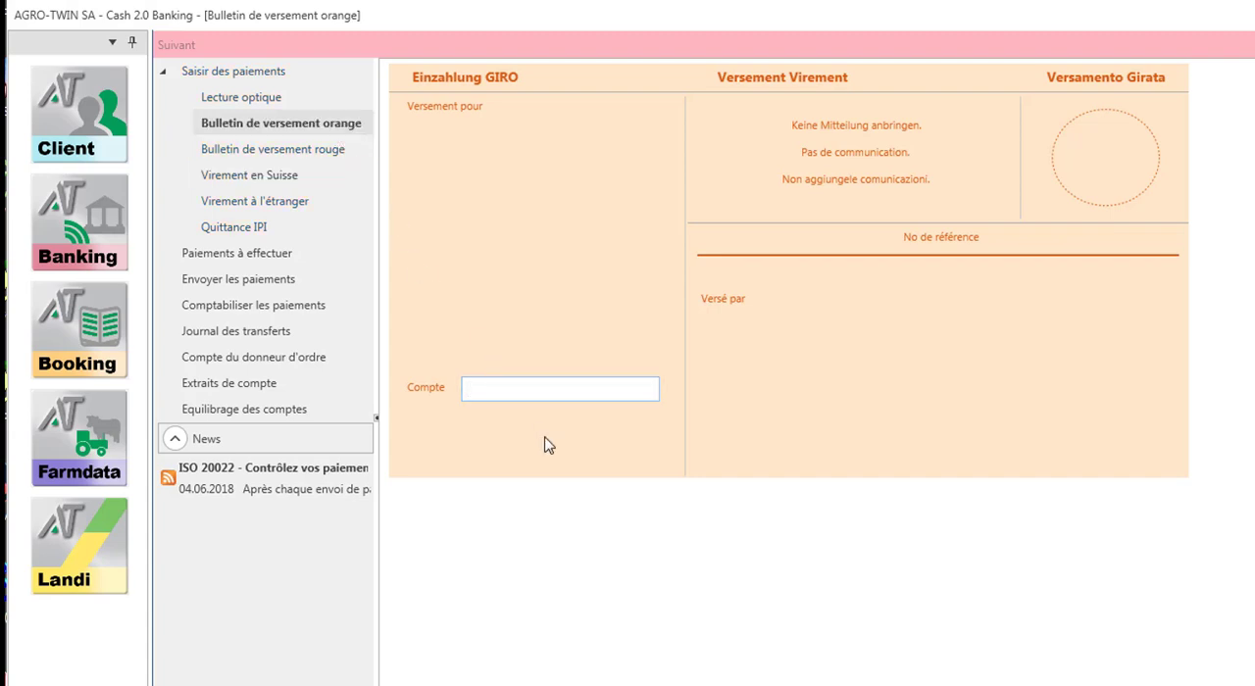
key("Return")
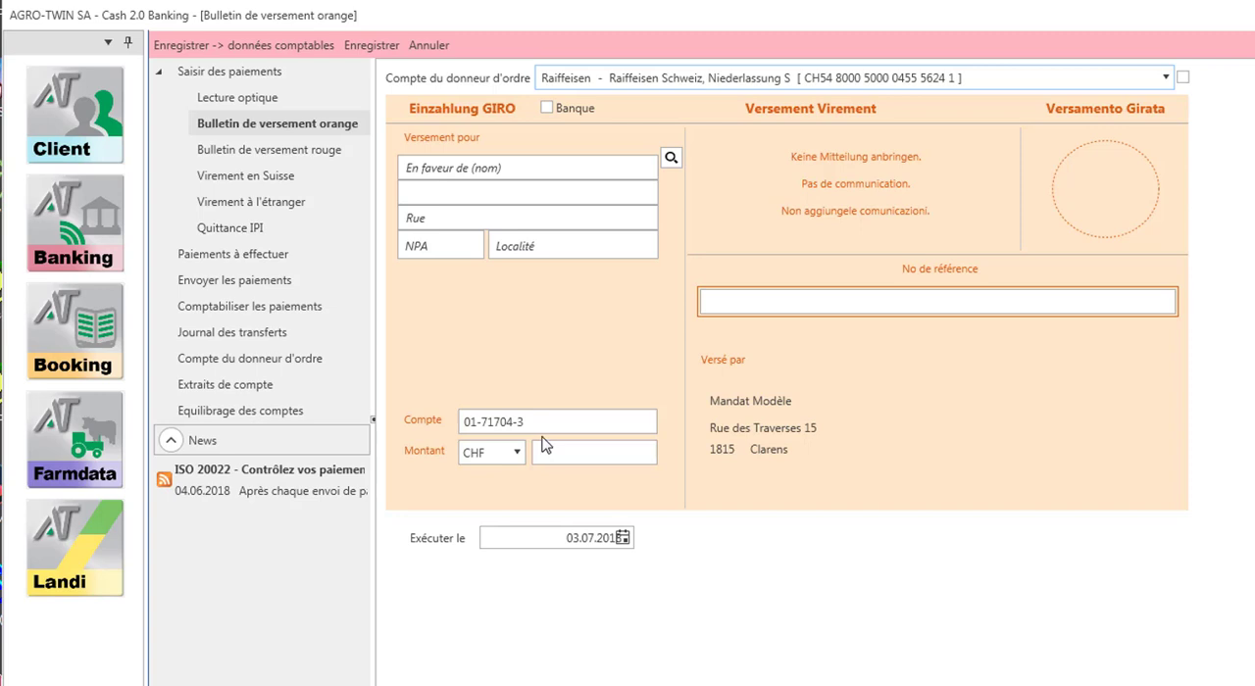
- Enter AVS as the beneficiary of the orange slip and fill in its street, postcode and locality
left_click(469, 168)
type("AVS")
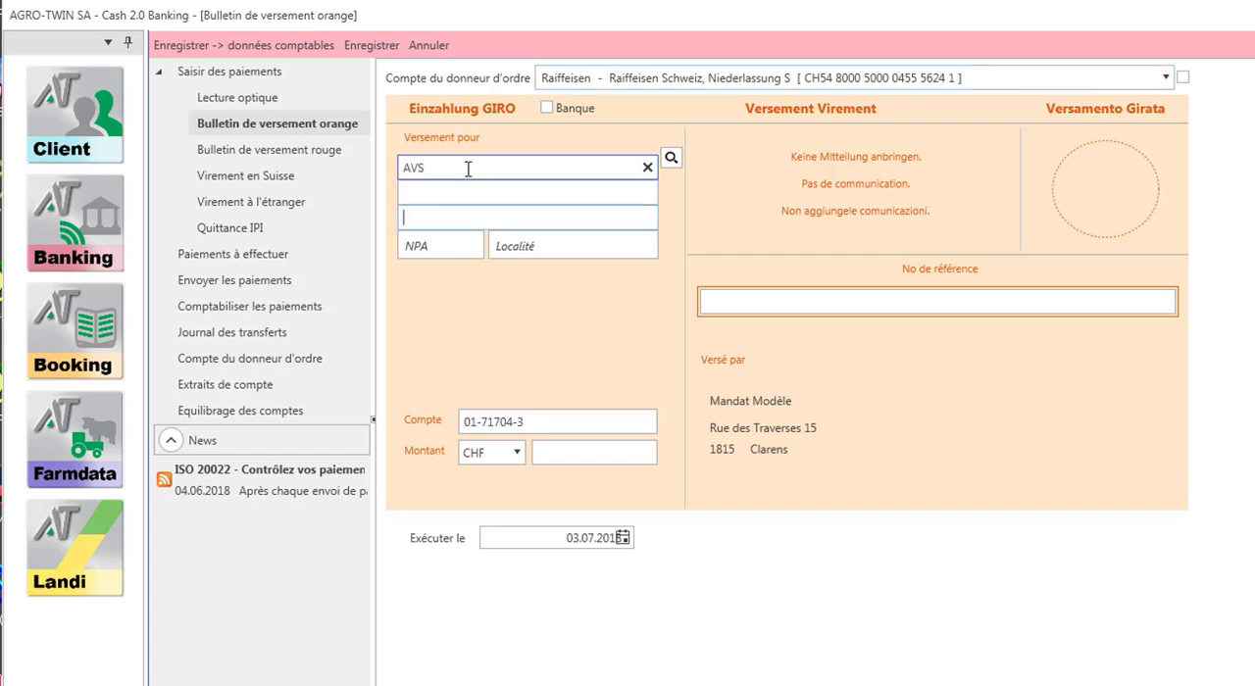
type("Rue de Partout 11")
key("Tab")
type("1700")
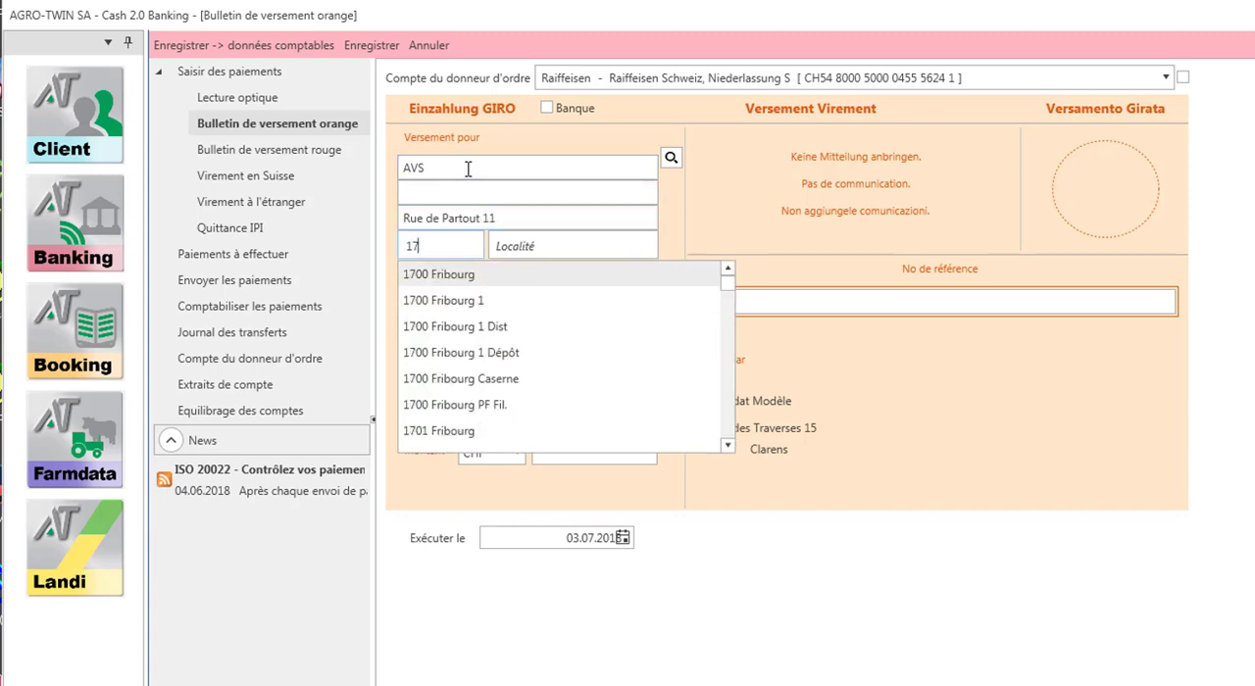
key("Return")
- Set the payment amount to CHF 517.25 and enter the slip's reference number
left_click(627, 449)
type("517.25")
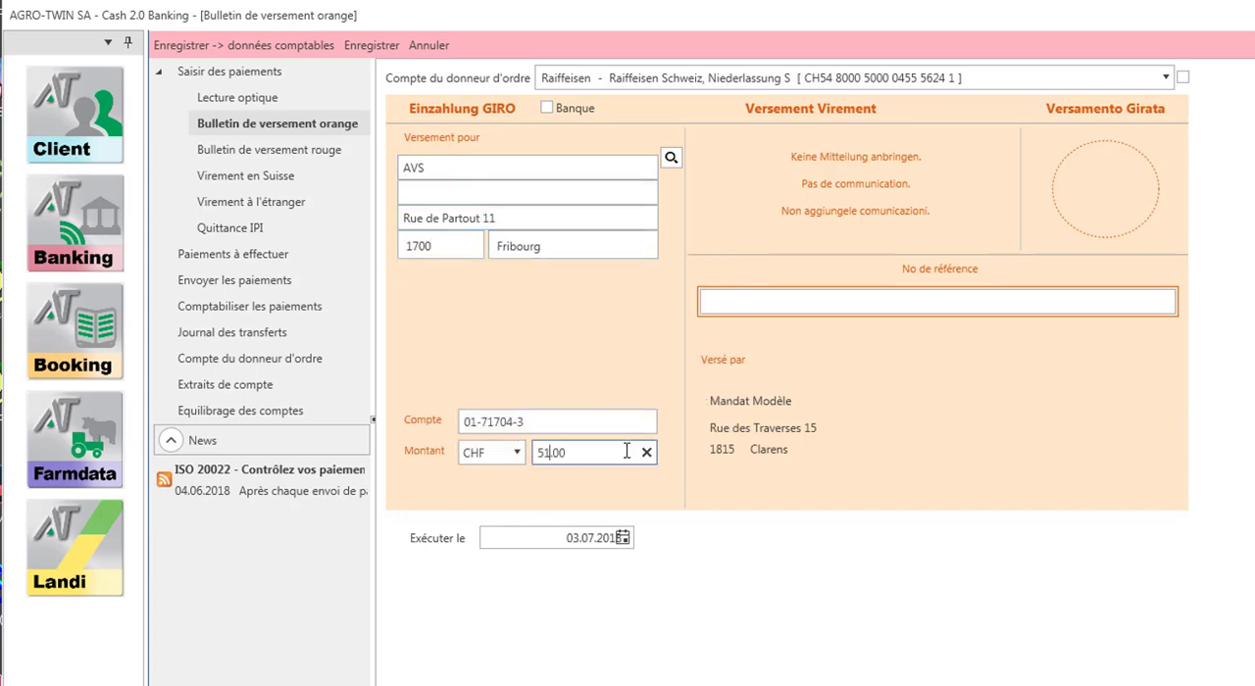
left_click(739, 302)
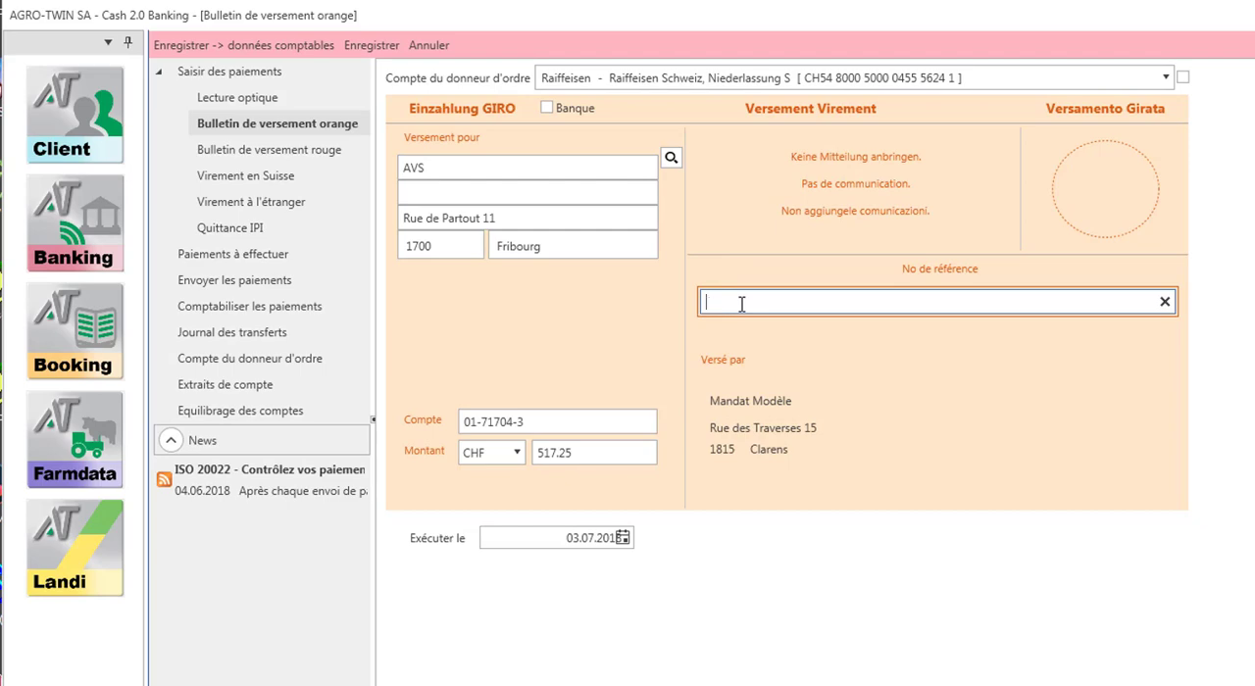
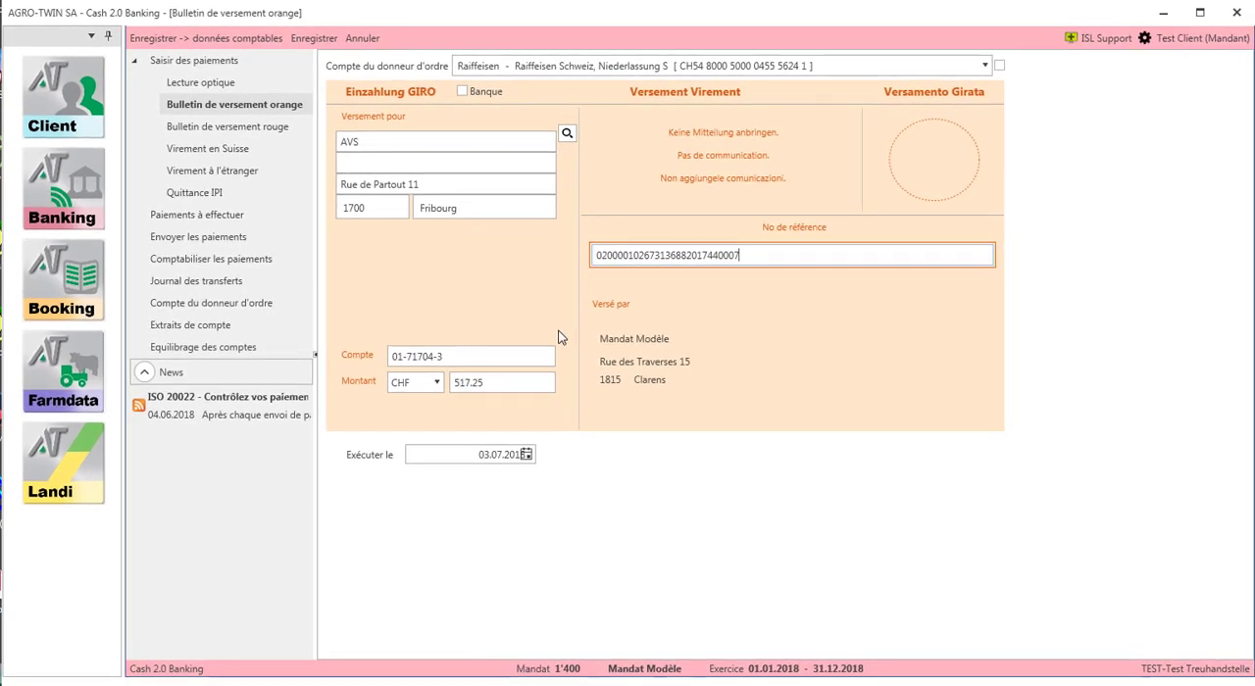
- Set the AVS payment's execution date to 31.07.2018 and save the payment without accounting data
left_click(527, 456)
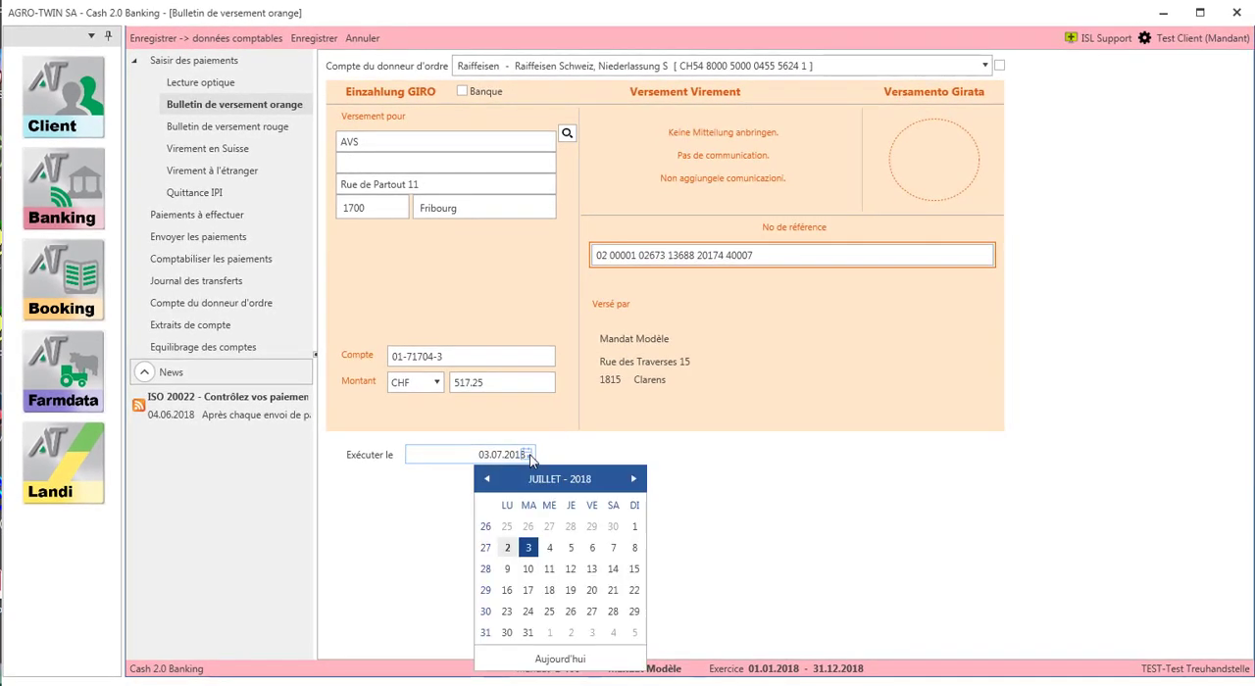
left_click(527, 633)
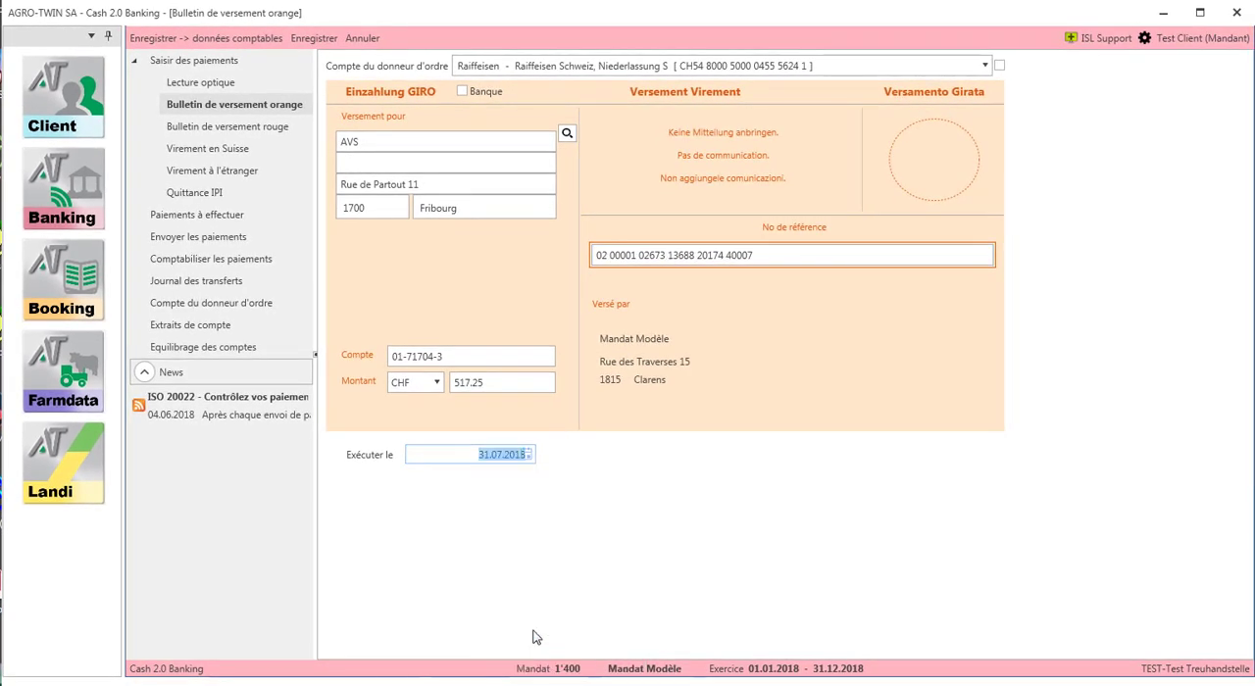
left_click(546, 559)
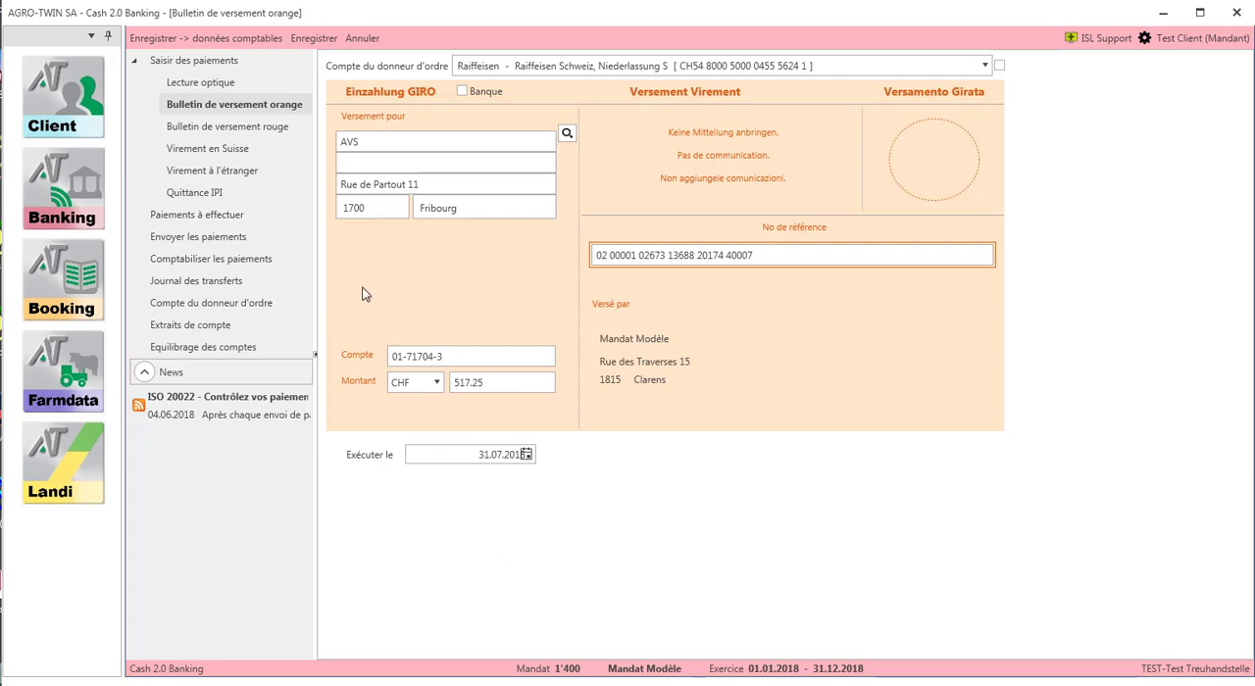
left_click(297, 37)
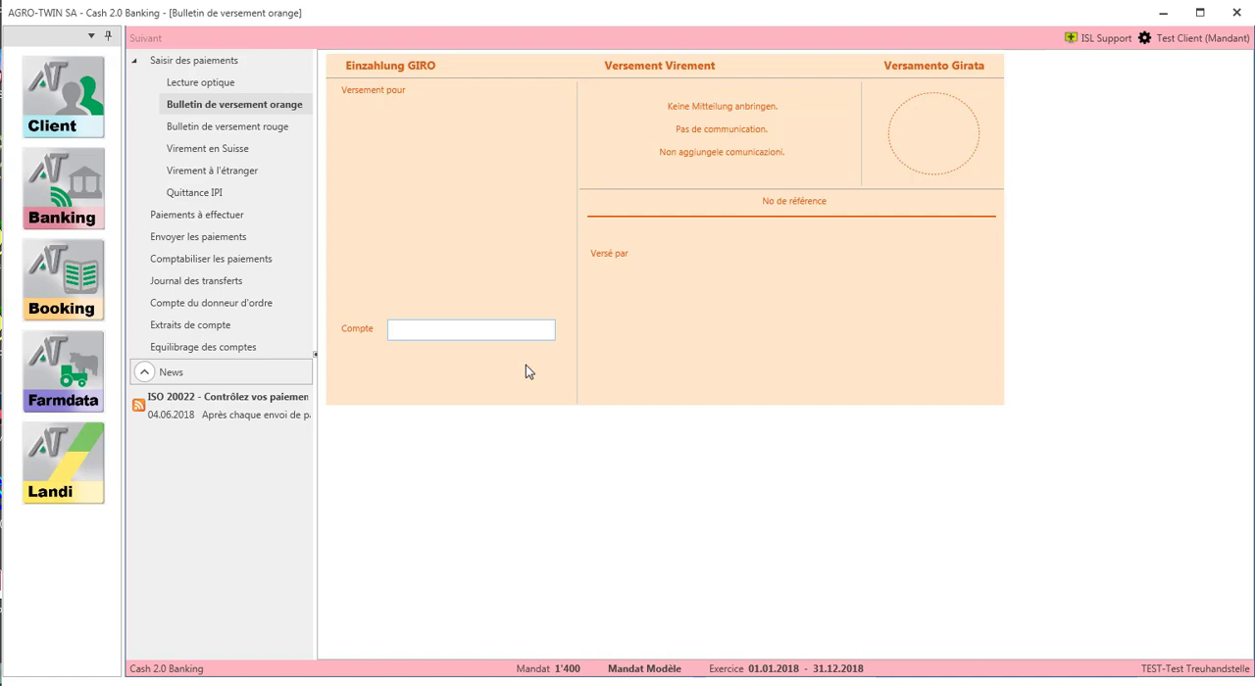
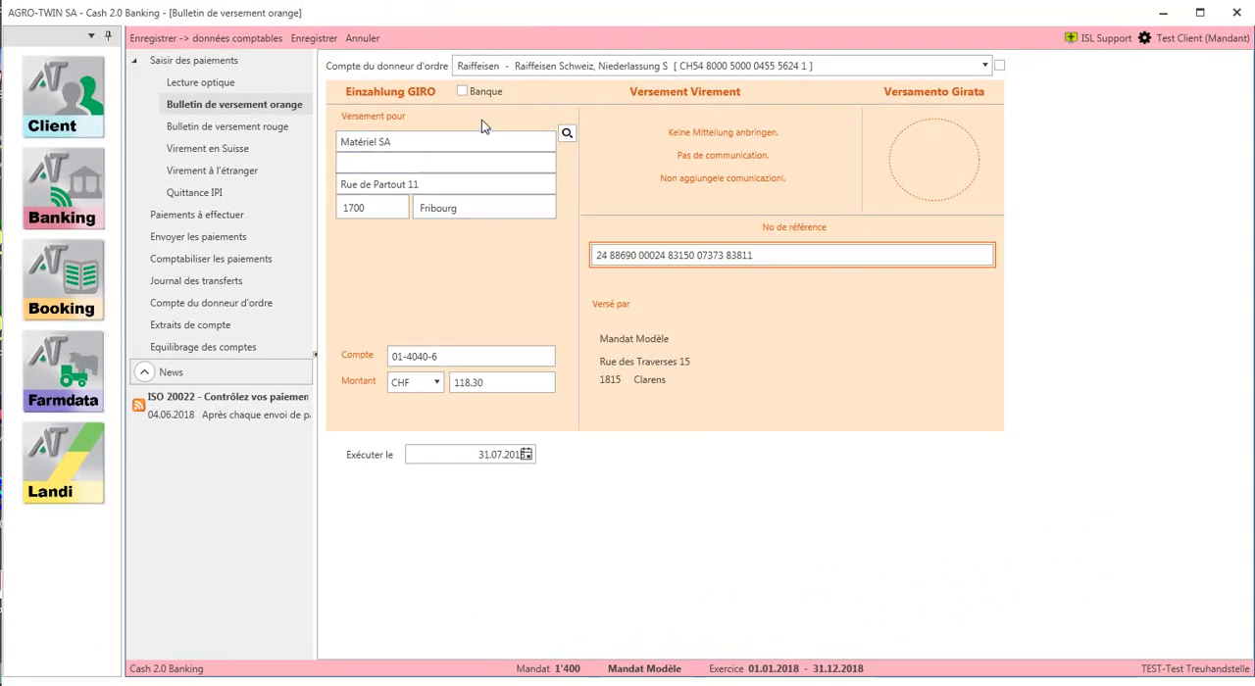
- Mark the Matériel SA slip as a bank payment and assign UBS Switzerland AG, Zürich Paradeplatz, from the bank file
left_click(464, 94)
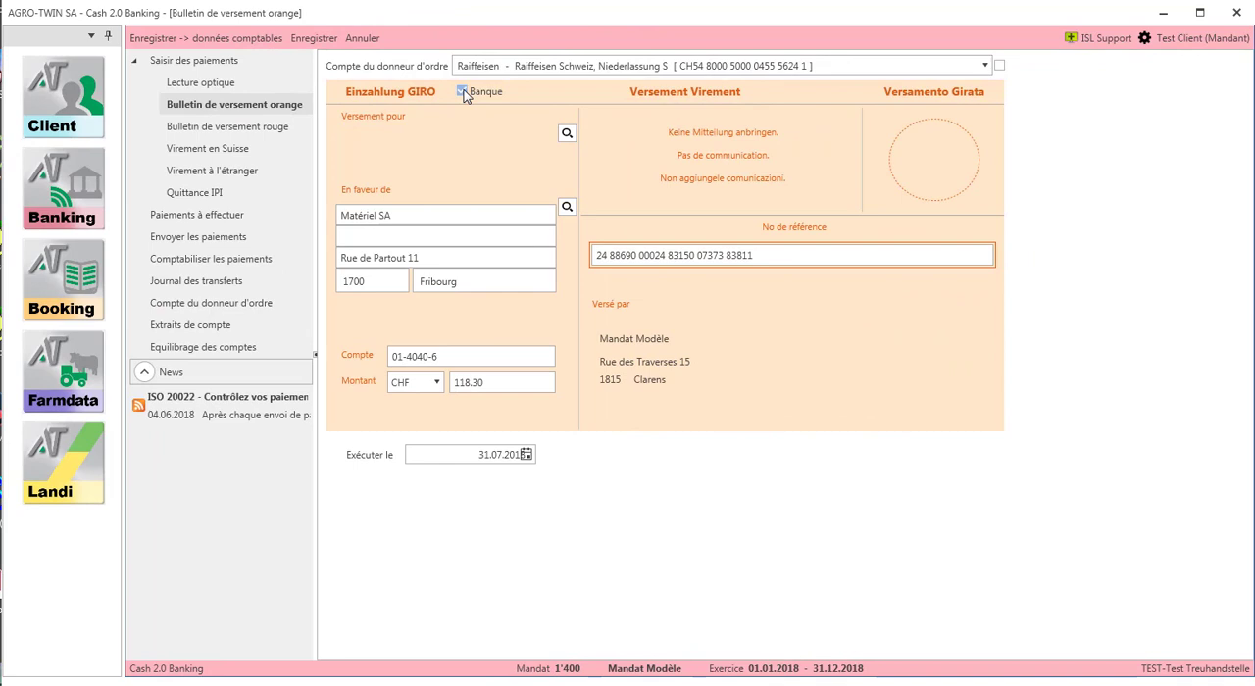
left_click(565, 134)
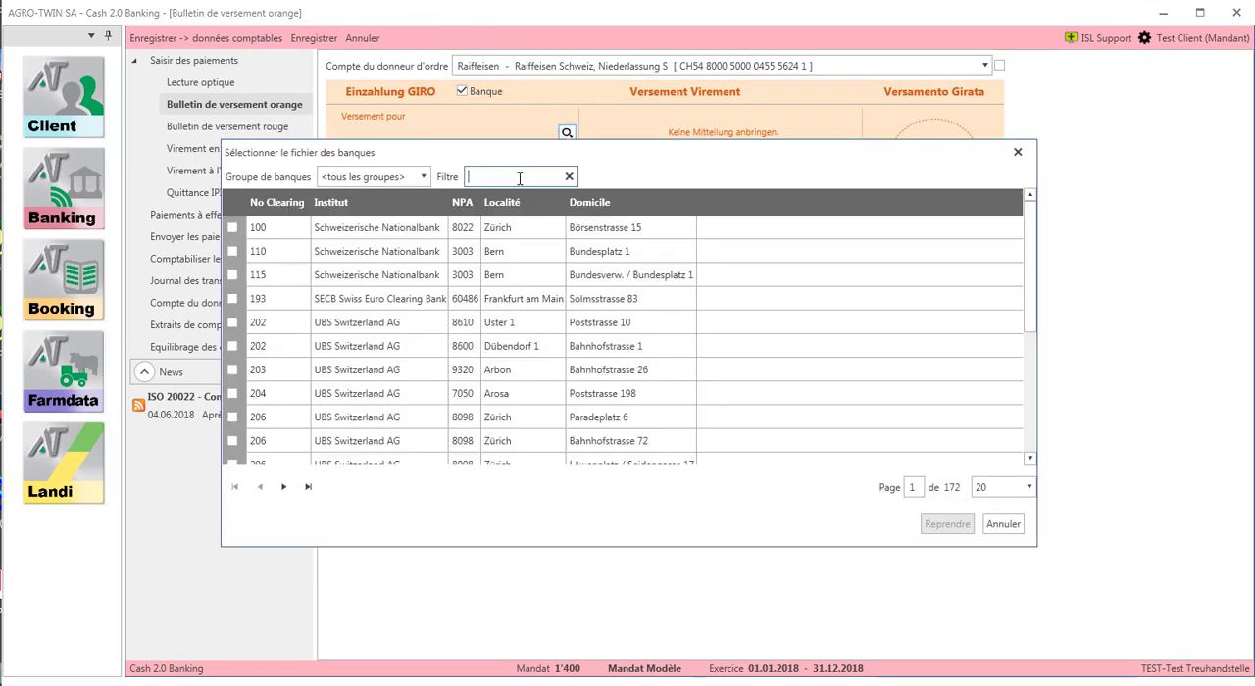
type("ubs")
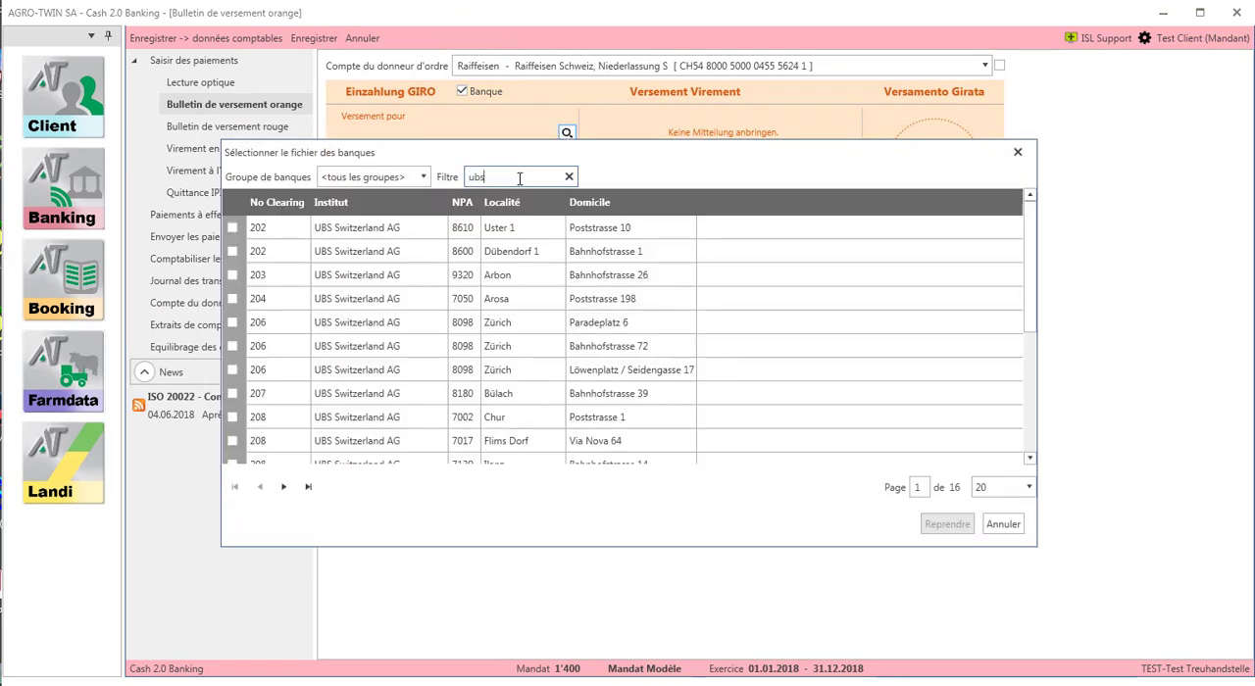
left_click(517, 329)
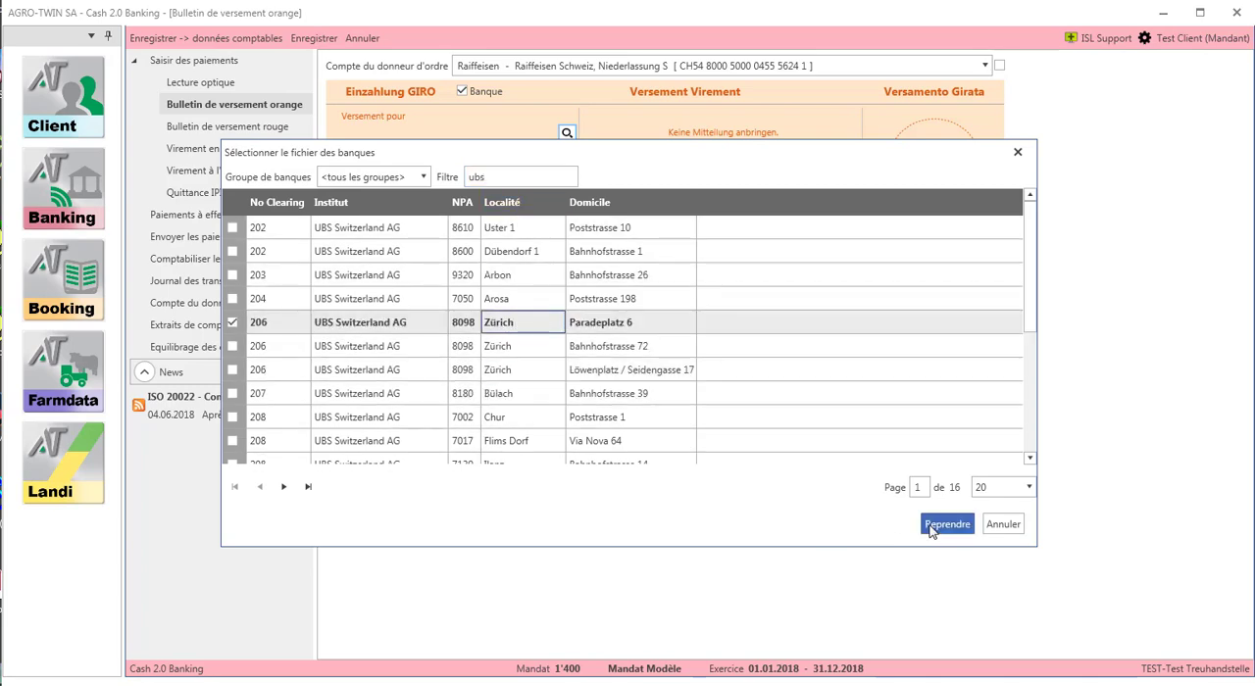
left_click(931, 525)
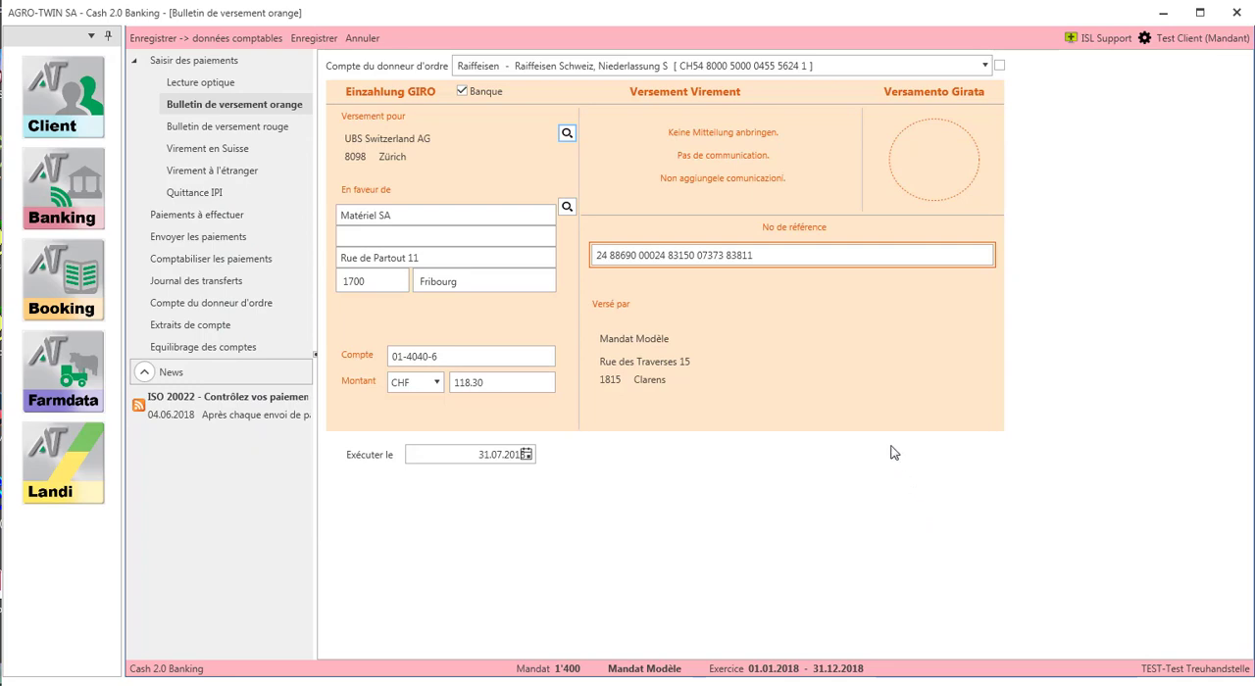
- Save the Matériel SA payment with accounting data and give its entry document number 1 and the label Achat de bottes
left_click(271, 39)
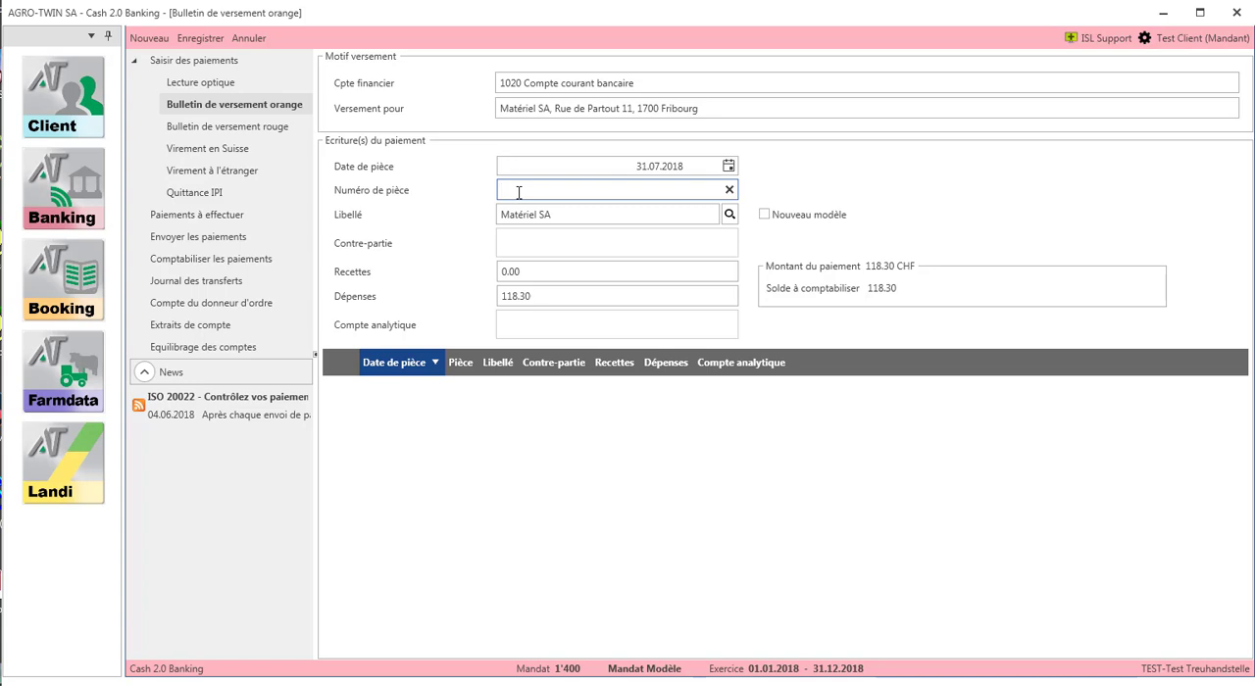
type("1")
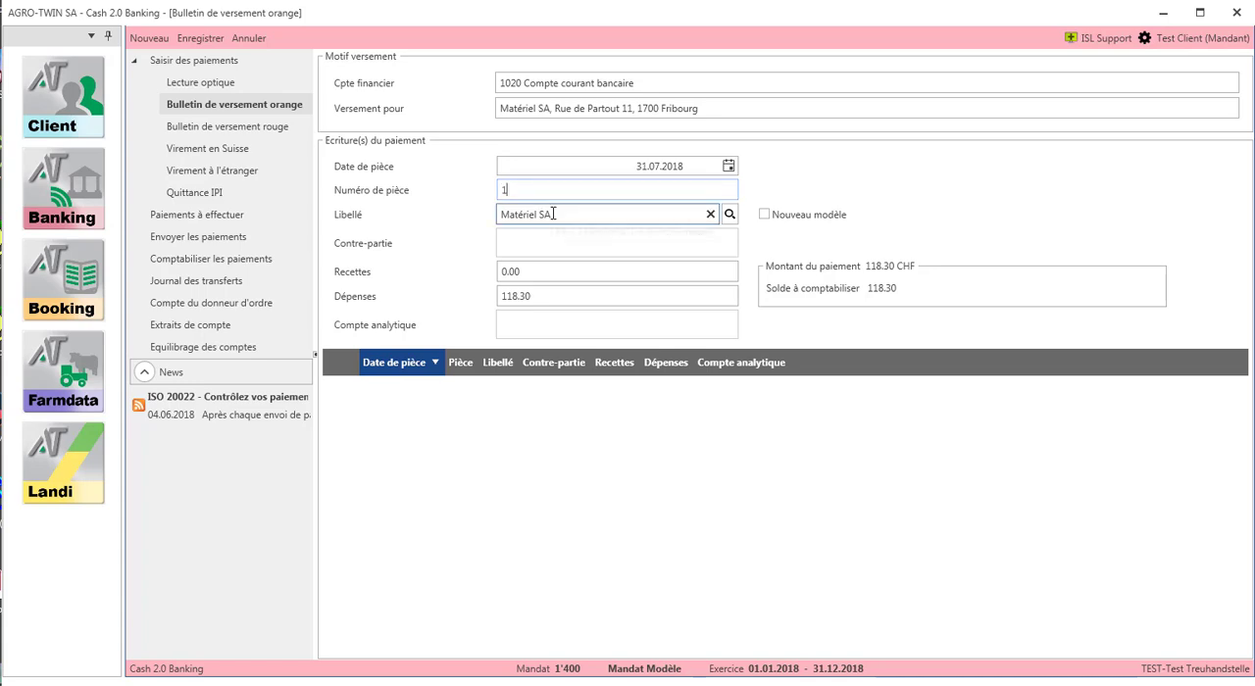
left_click(548, 212)
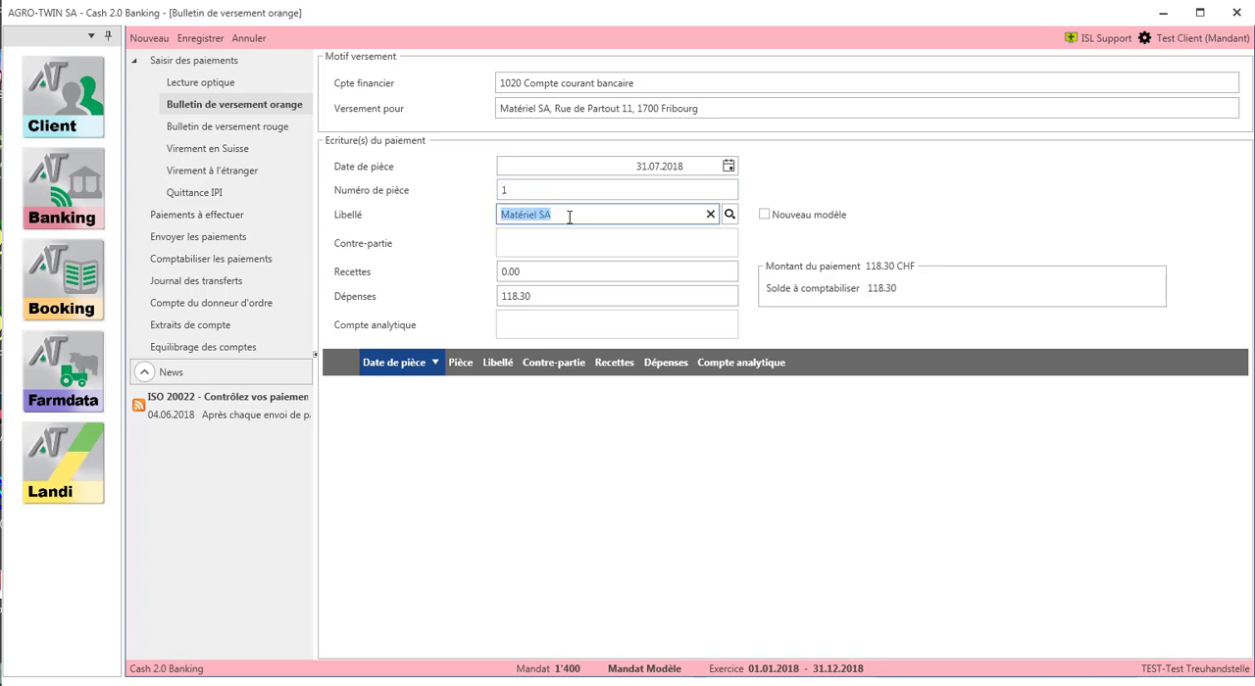
type("Achat de bottes")
key("Tab")
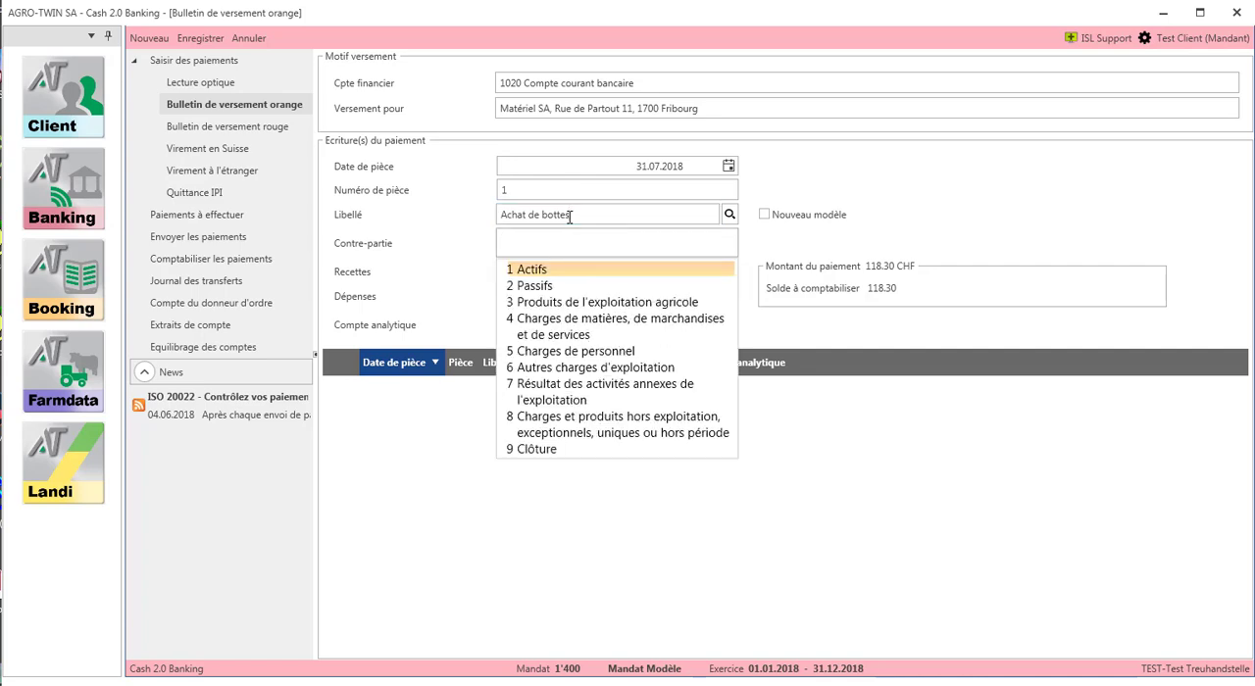
- Assign the Achat de bottes entry to counter-account 6790 with CHF 29.95 in expenses and analytic account 8800 Frais généraux, and save it
type("6790")
key("Tab")
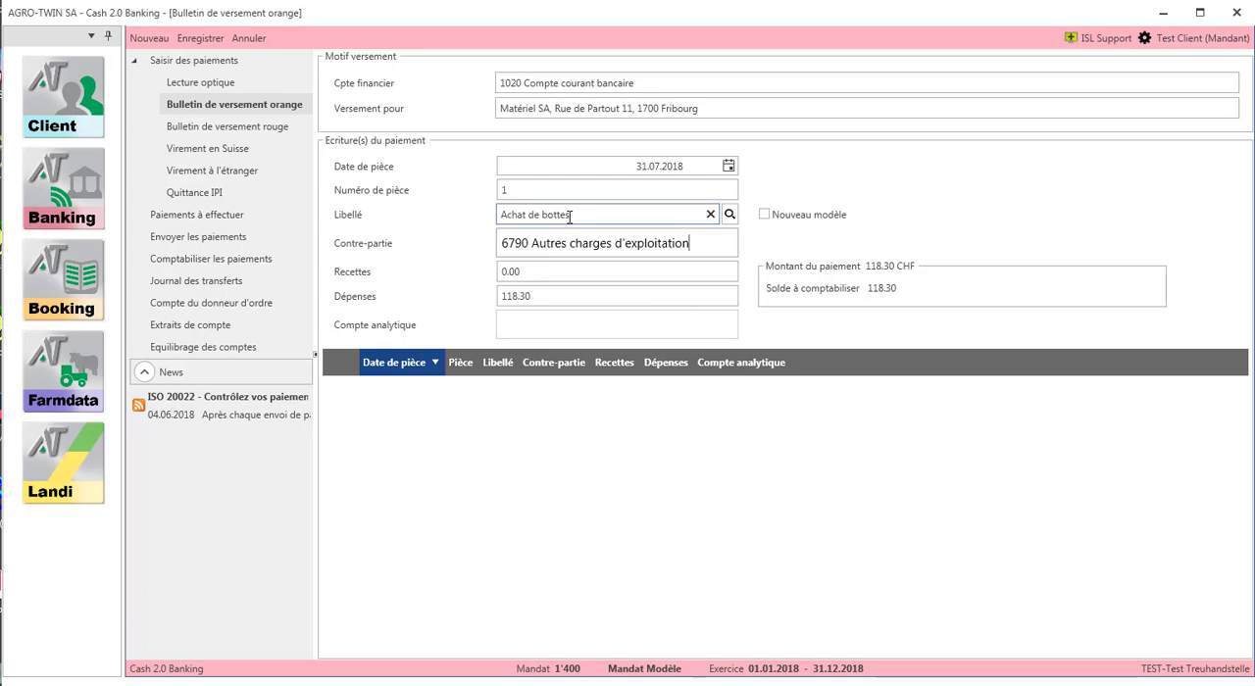
key("Tab")
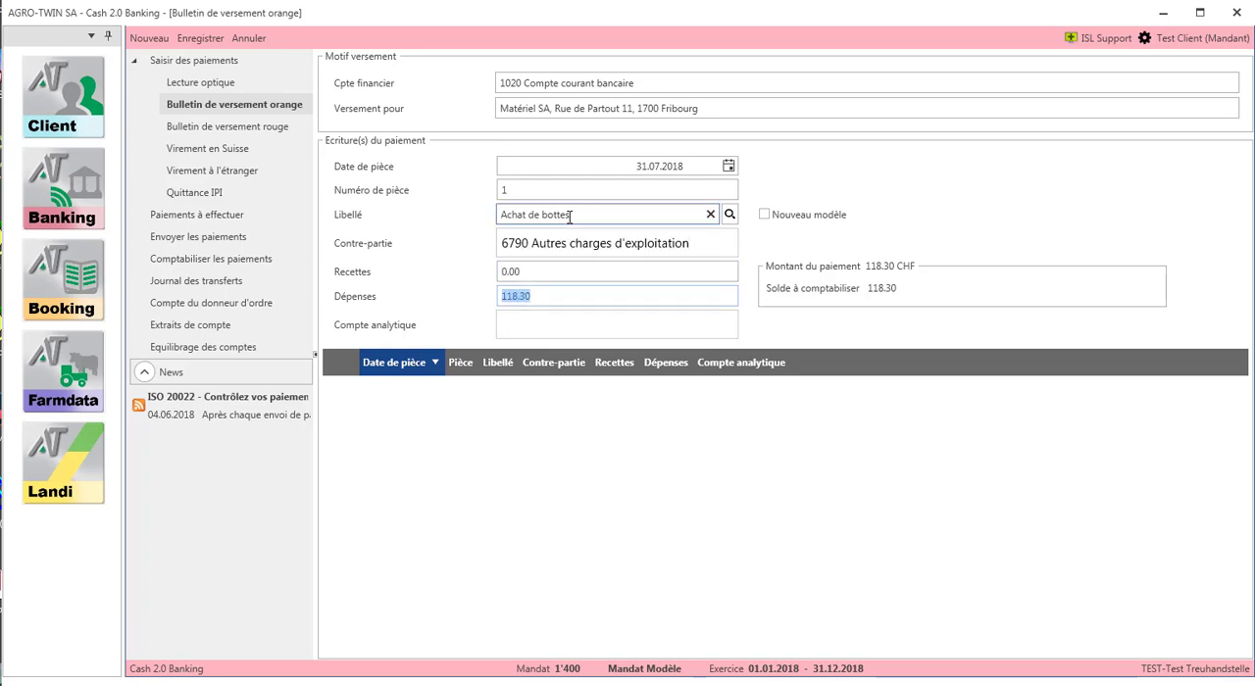
type("29.95")
key("Tab")
type("8800")
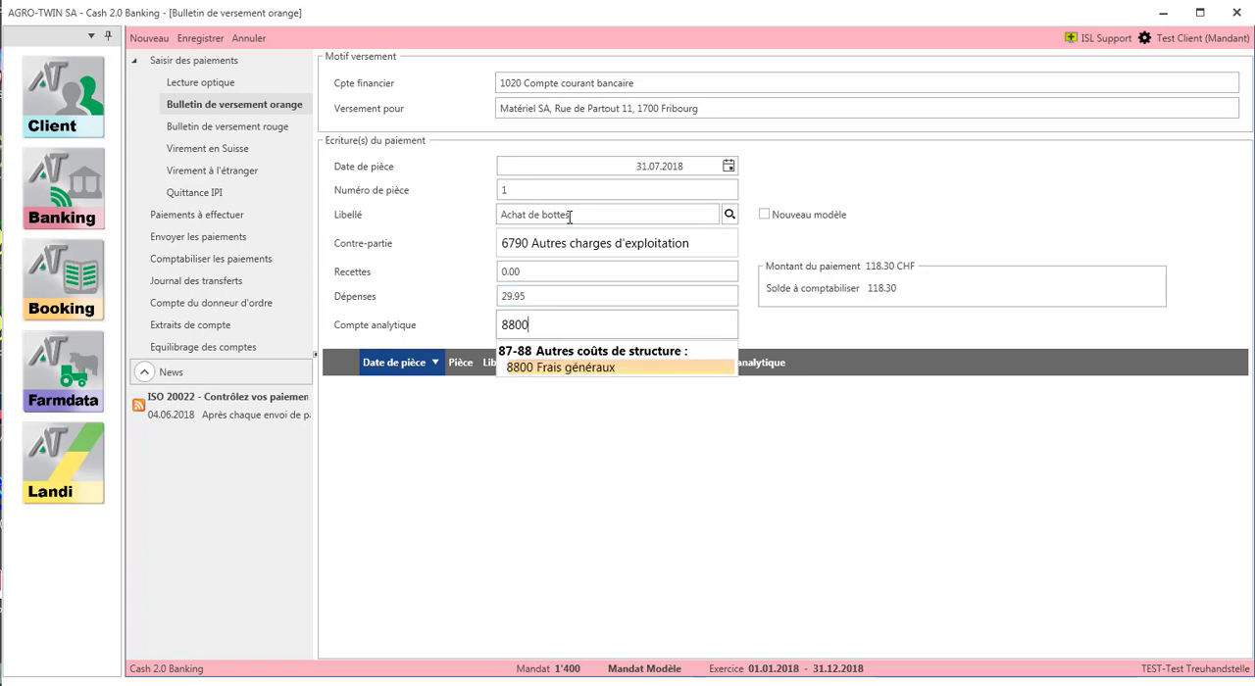
key("Return")
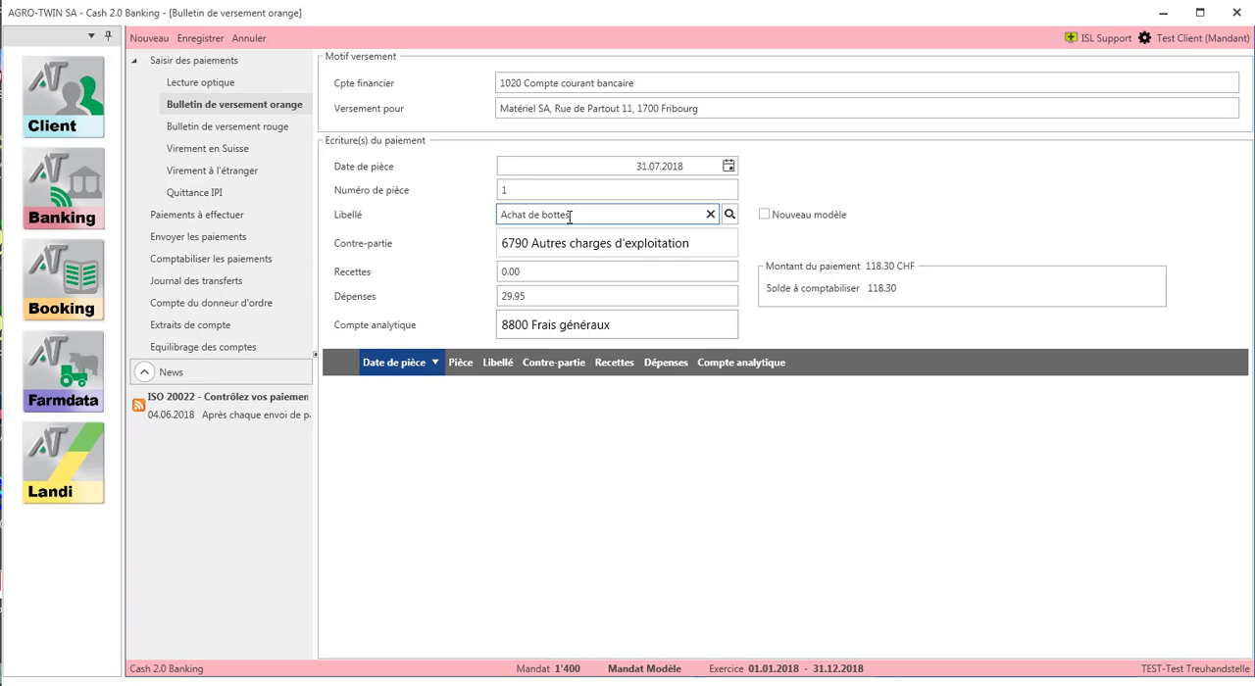
left_click(214, 38)
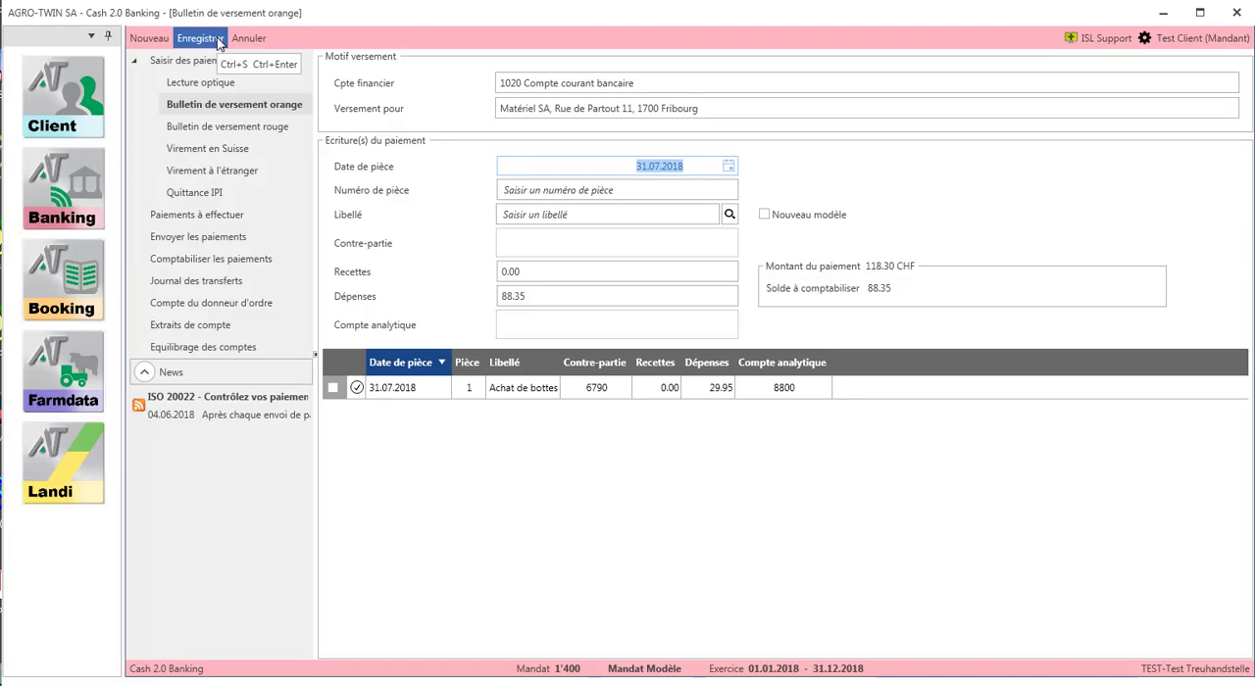
- Save a second entry for the remaining amount with document number 1, label Aliments and counter-account 4452 Aliments d'élevage
left_click(511, 189)
type("1")
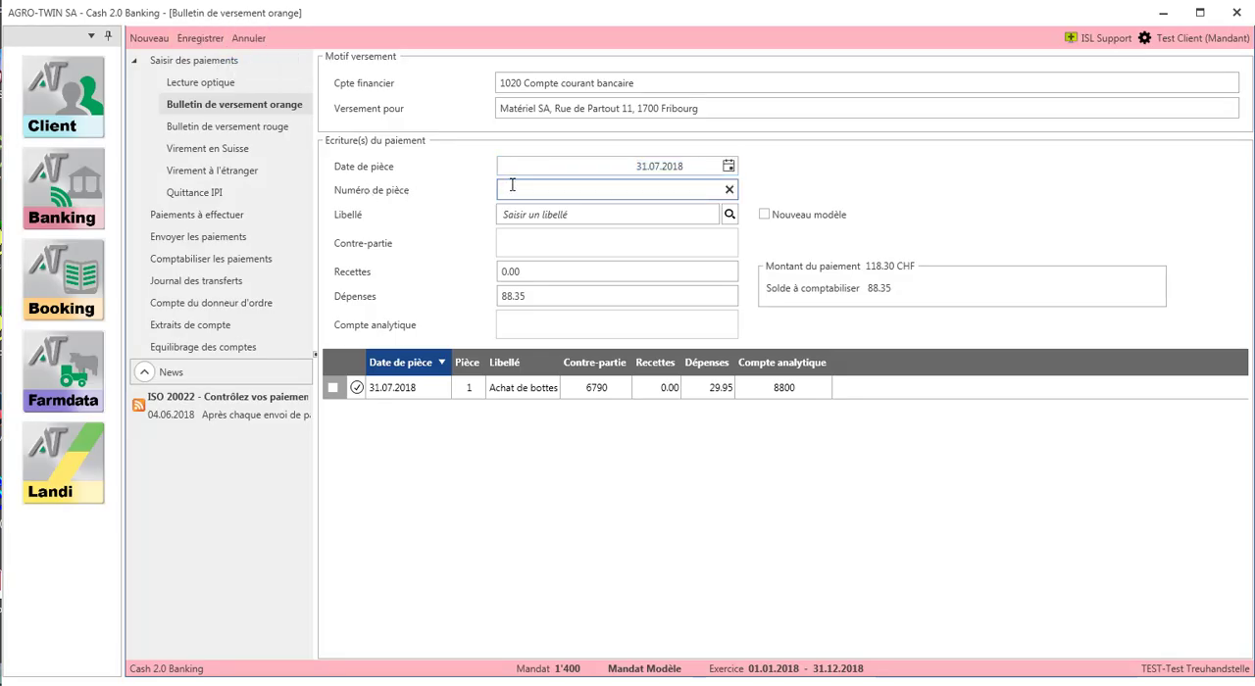
left_click(540, 214)
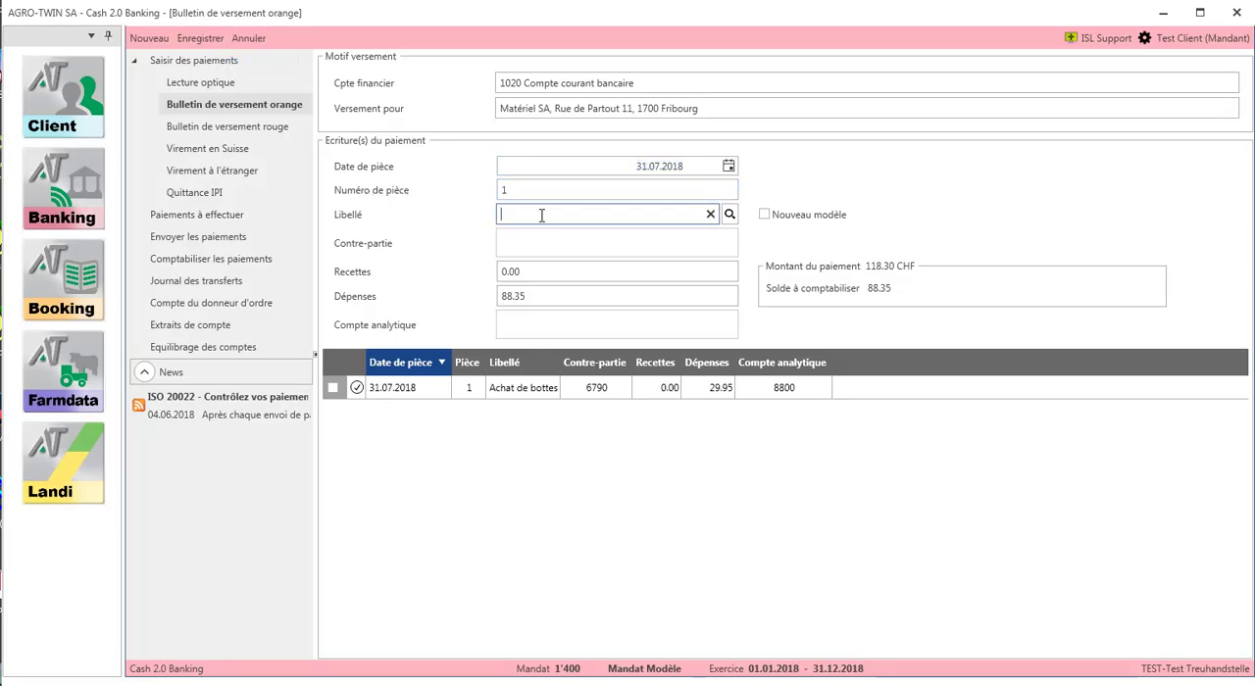
type("Aliments")
key("Tab")
type("4452")
key("Tab")
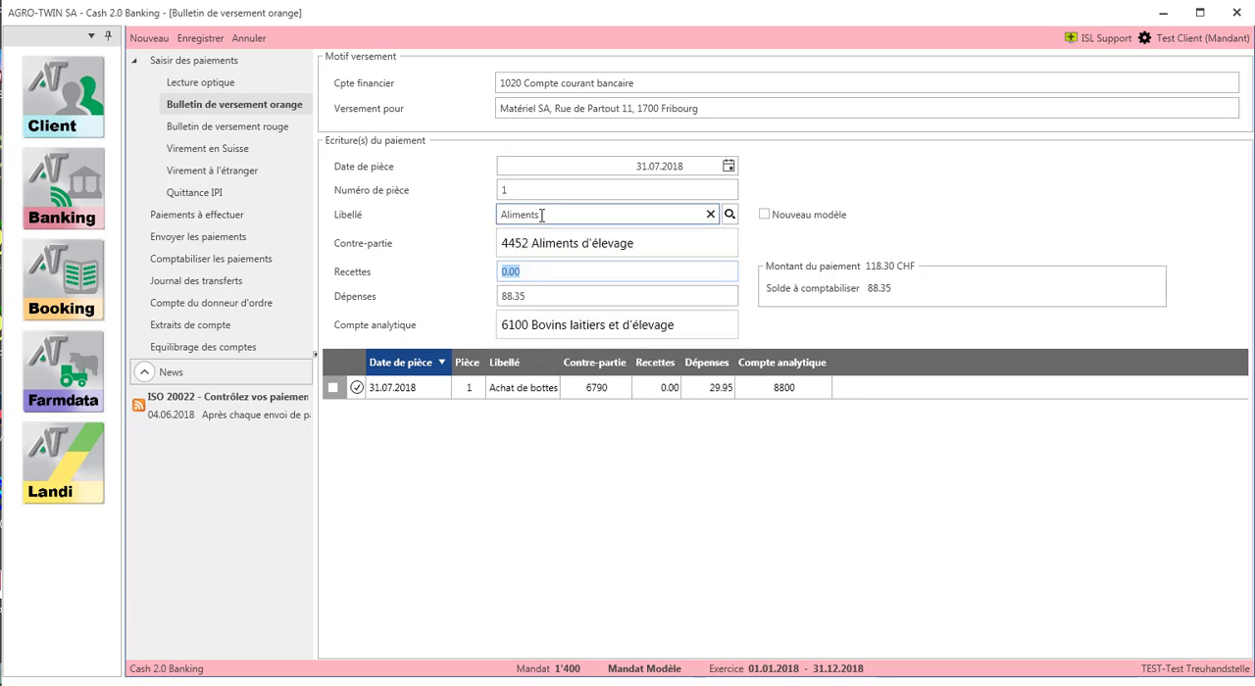
key("Tab")
key("Tab")
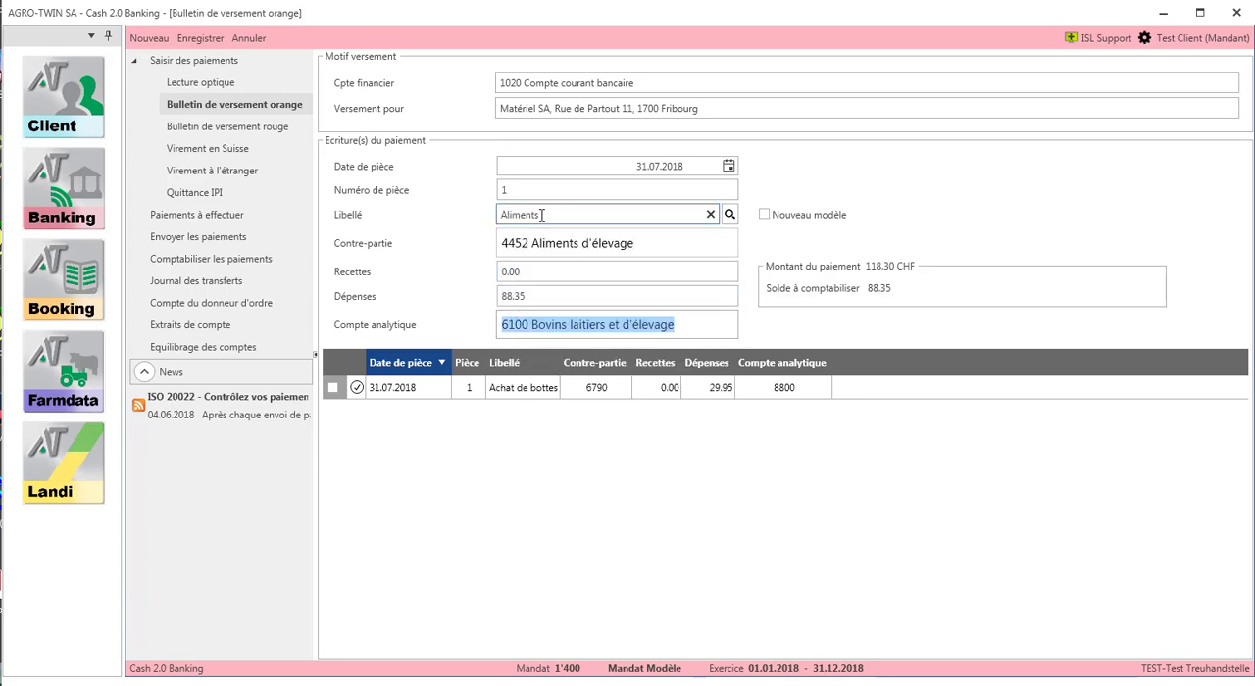
left_click(217, 42)
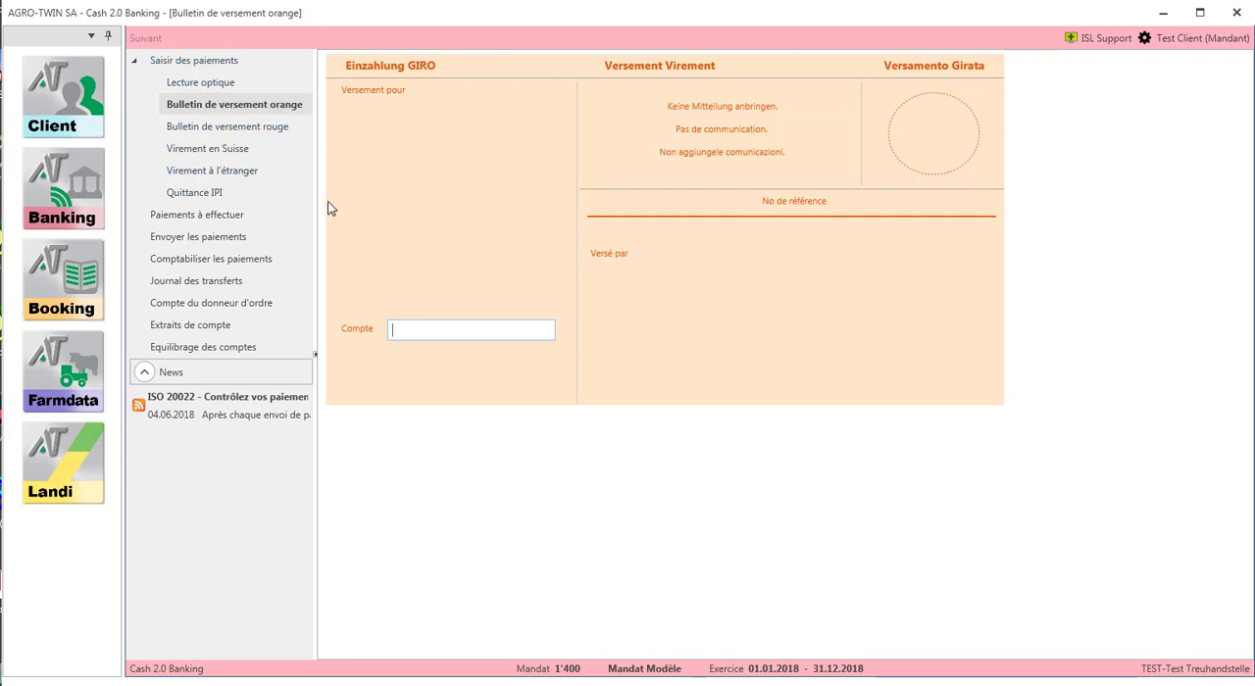
- Generate the Raiffeisen payment order for the pending AVS and Matériel SA payments and start its transfer to the financial institution
left_click(273, 224)
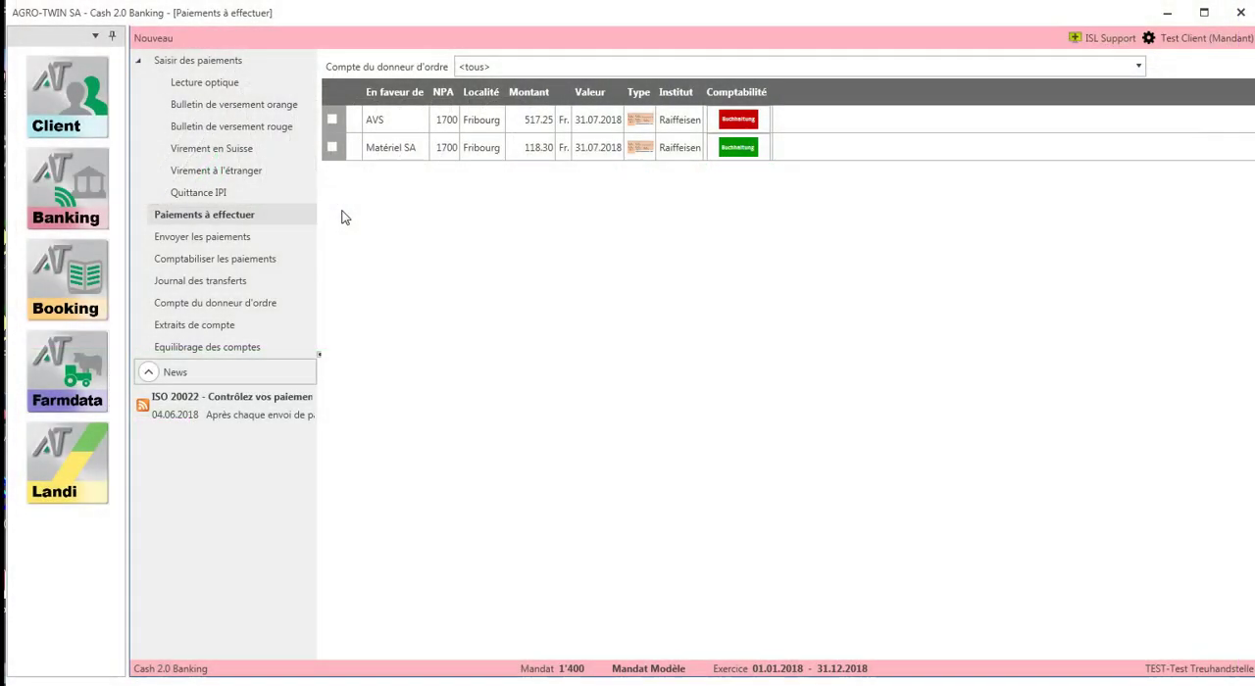
left_click(299, 238)
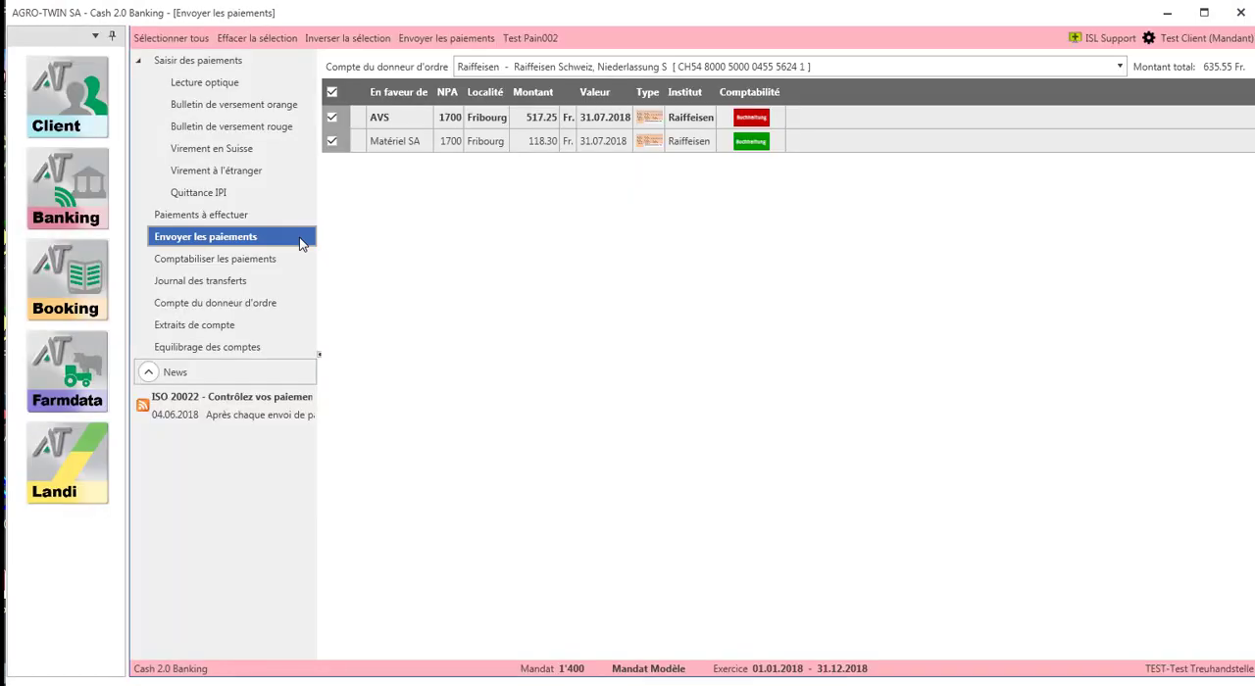
left_click(493, 69)
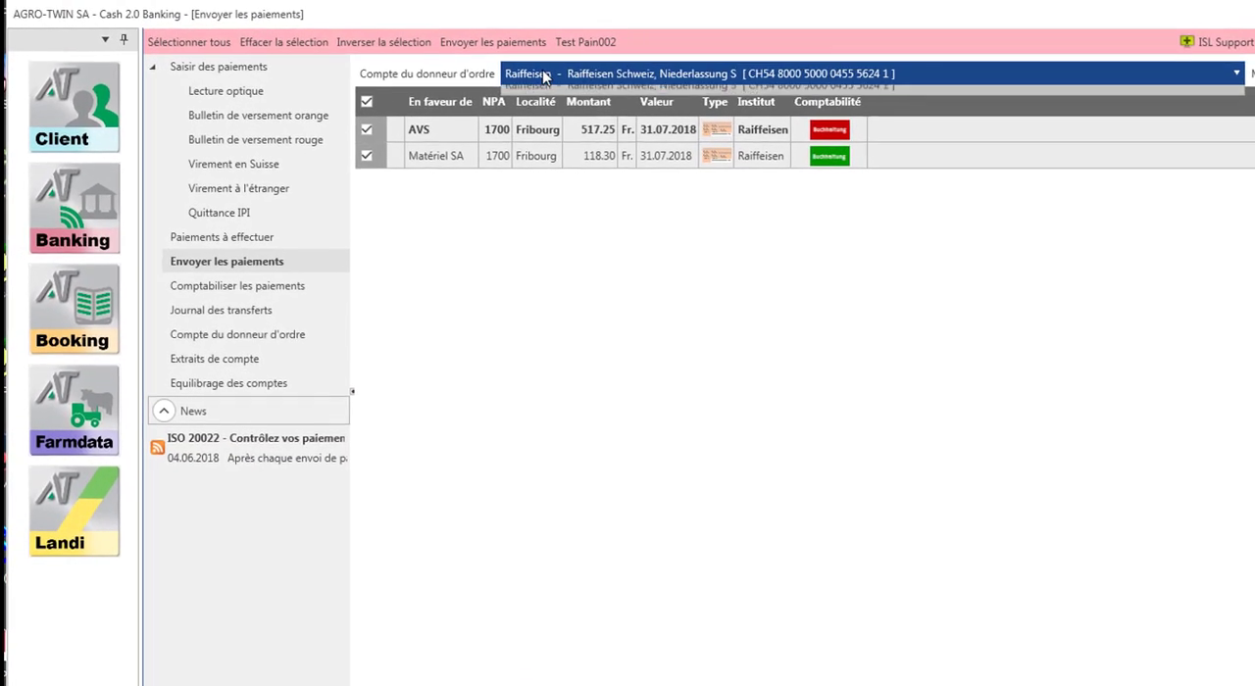
left_click(546, 75)
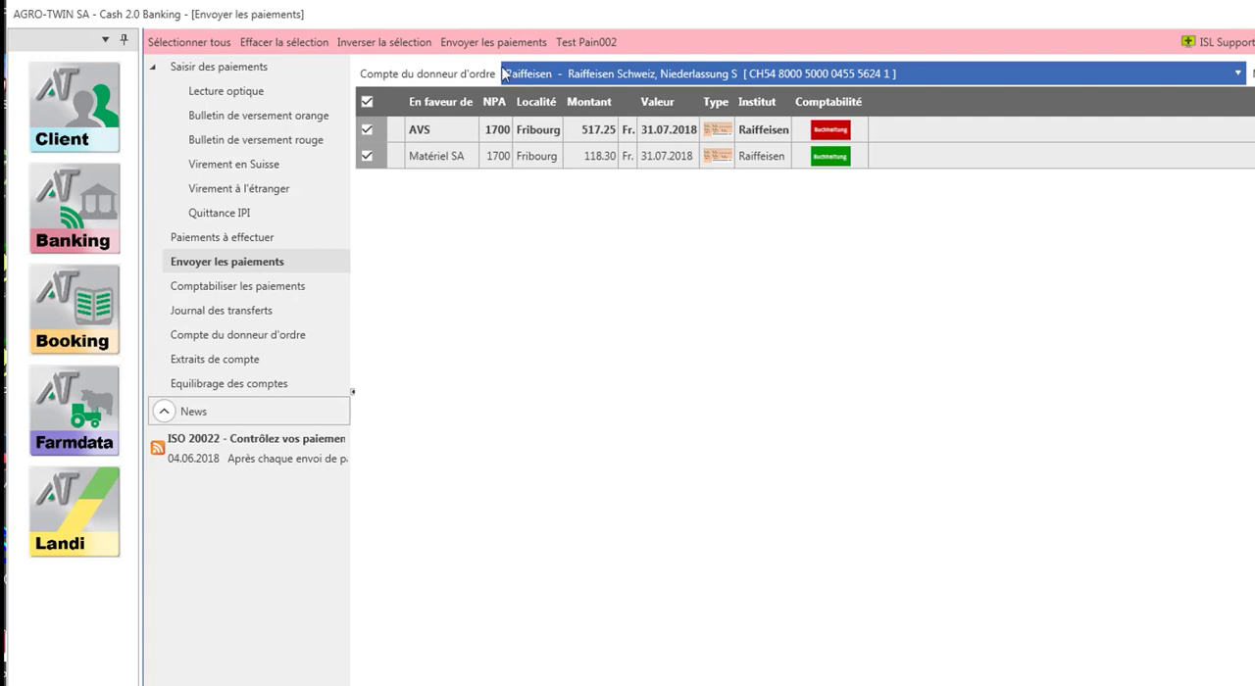
left_click(454, 46)
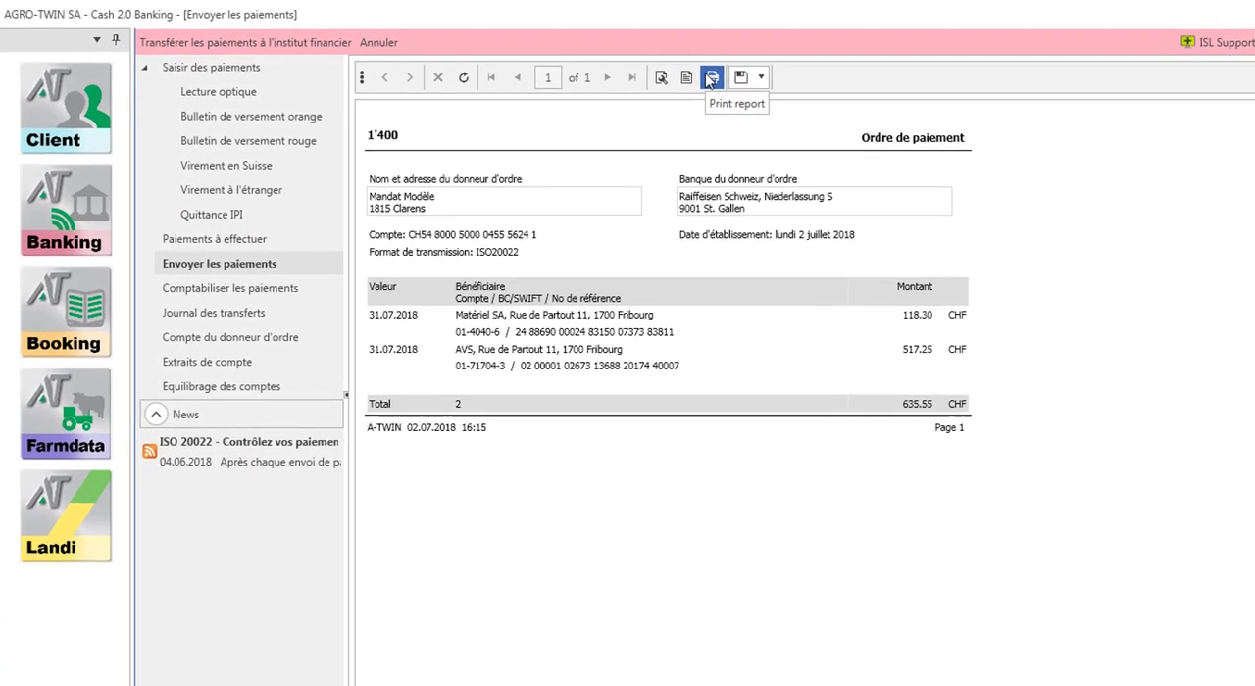
left_click(326, 51)
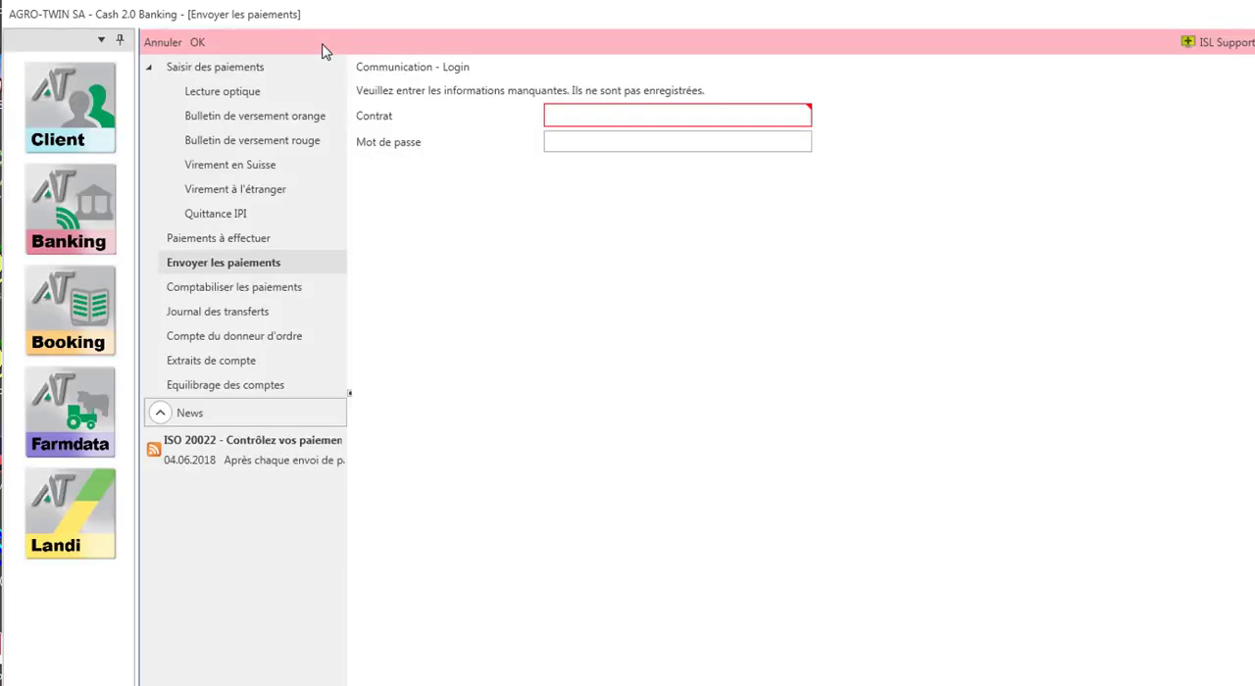
- Log in to the bank connection with the contract number, the password and the mTAN received by SMS
left_click(577, 115)
type("********")
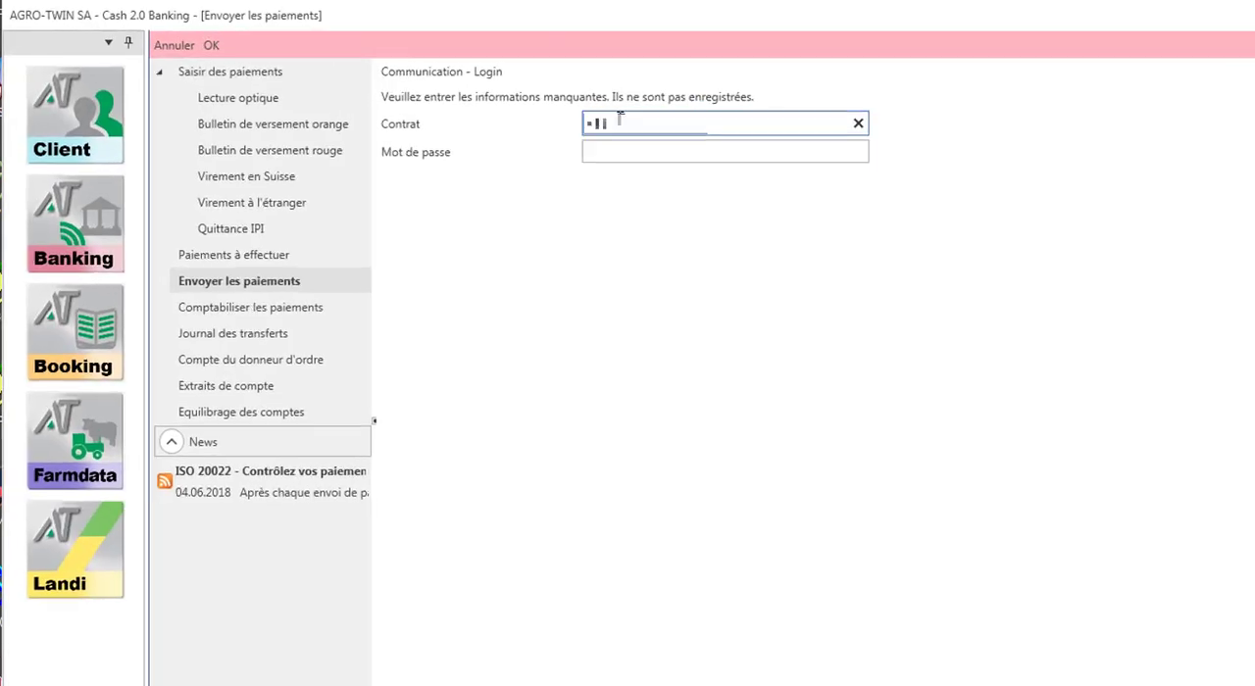
left_click(600, 140)
type("**********")
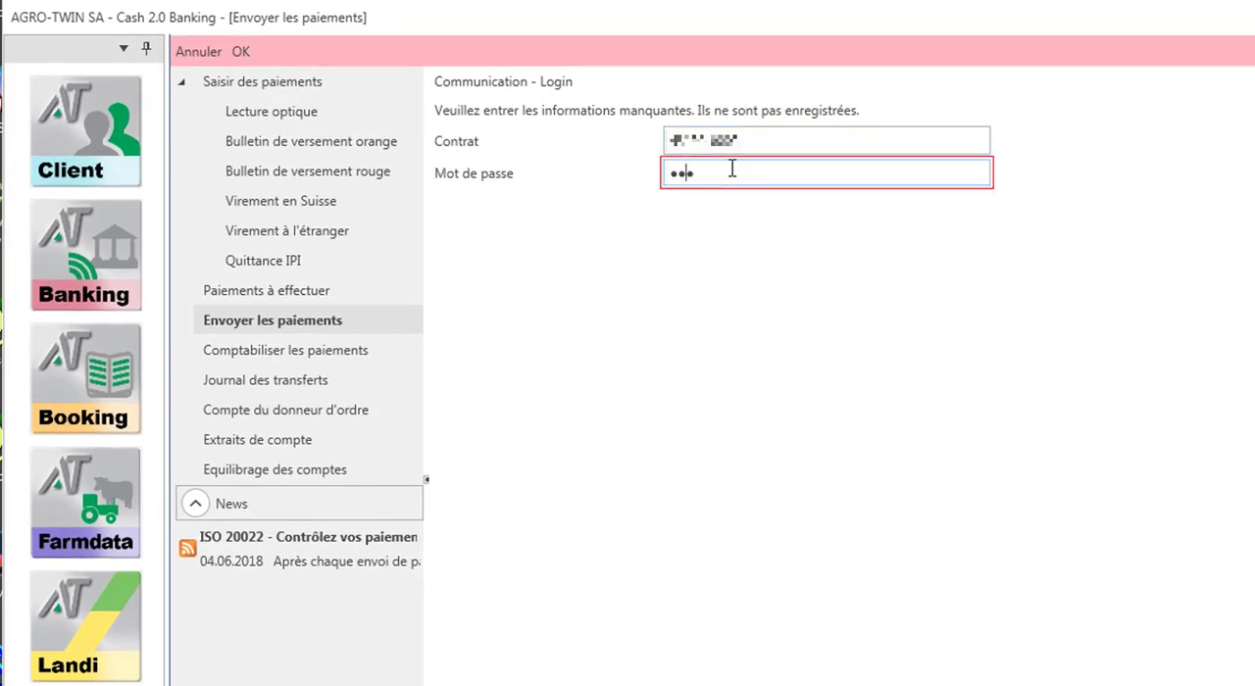
left_click(241, 52)
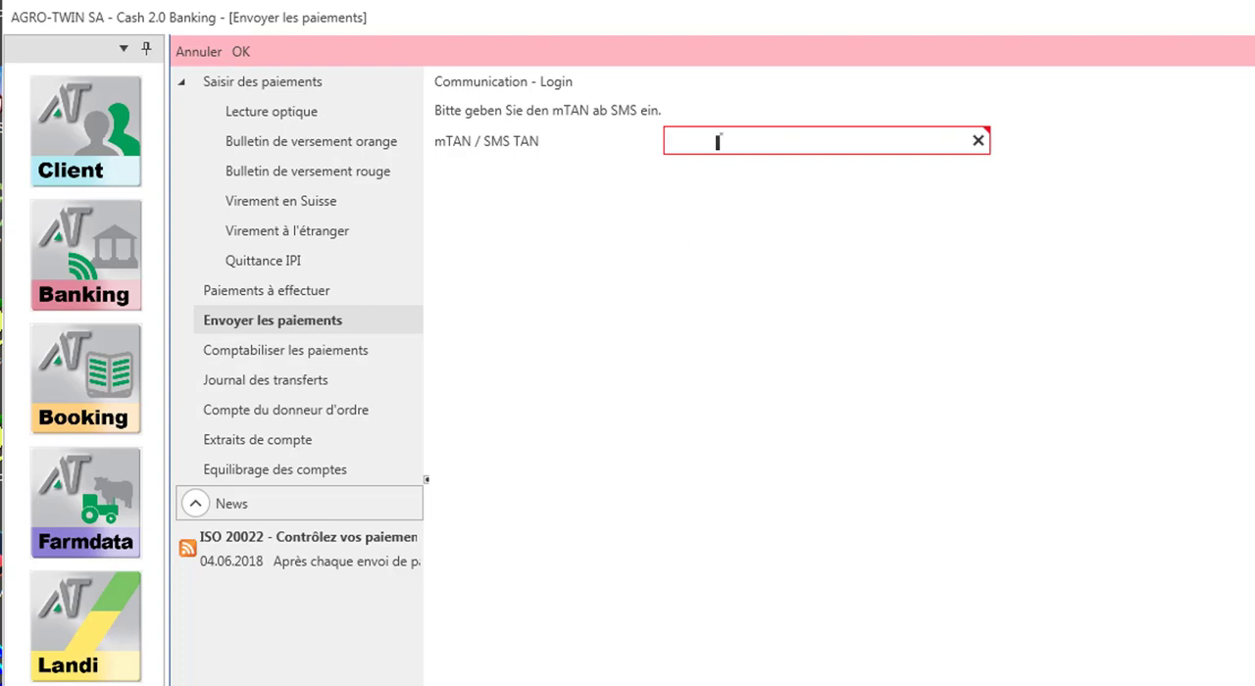
type("****")
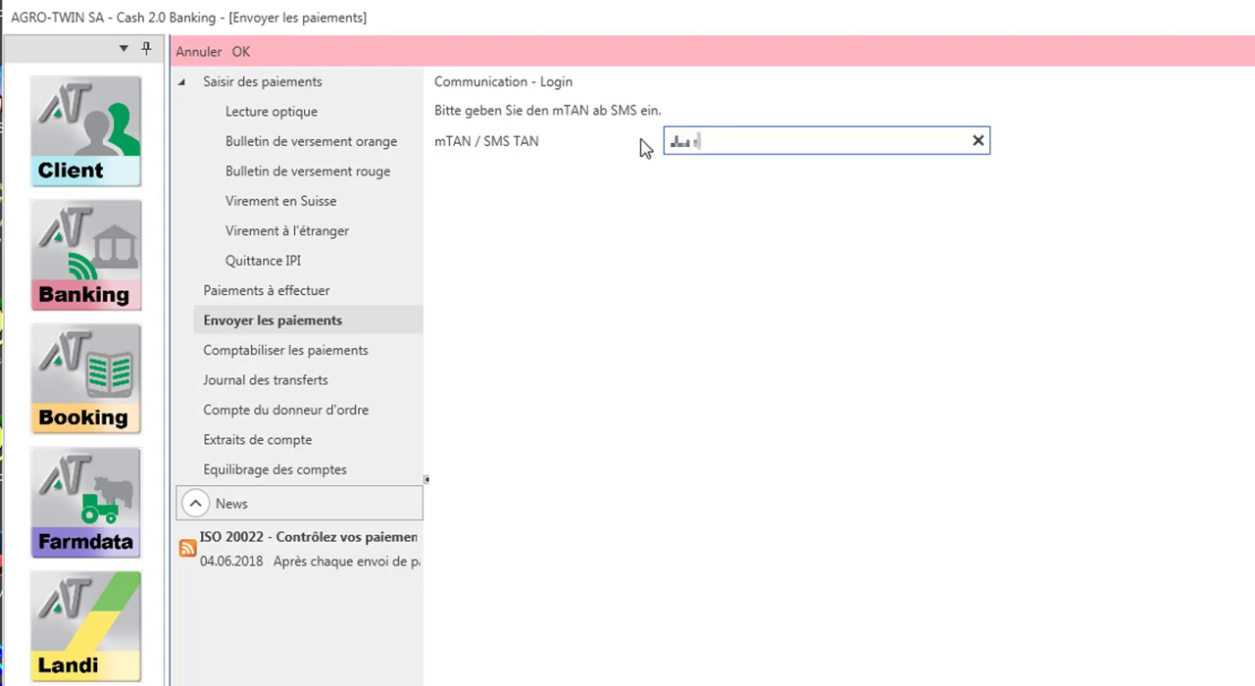
left_click(251, 55)
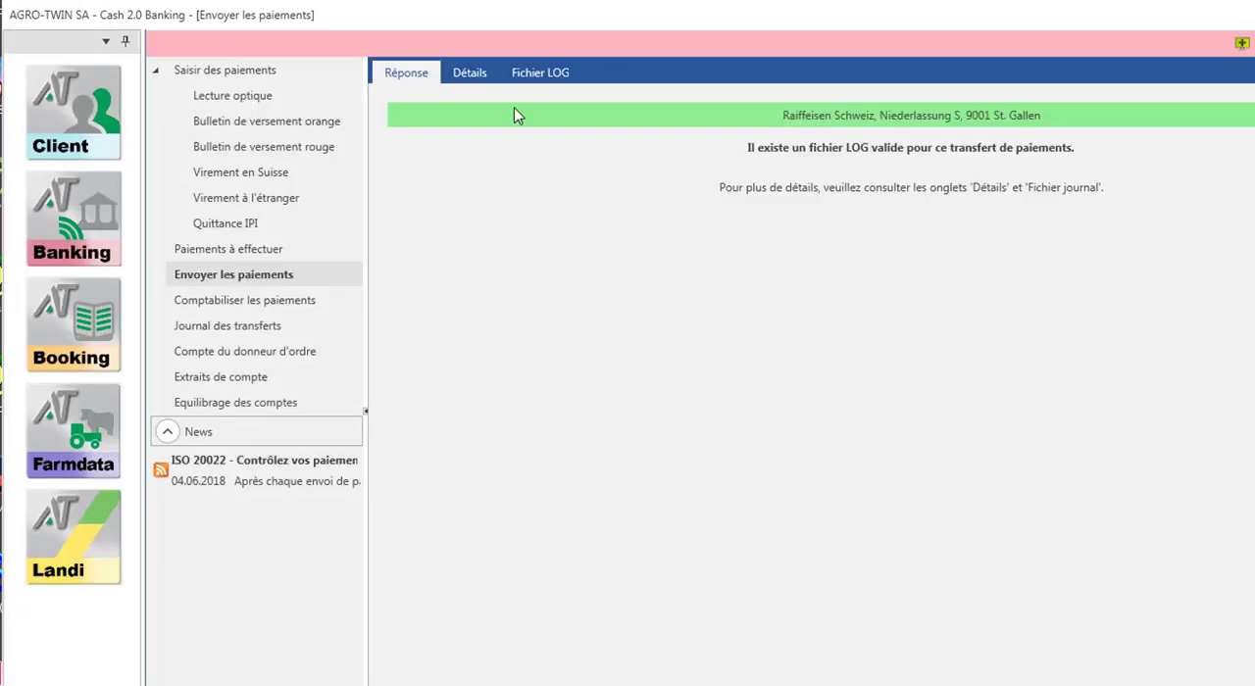
- Review the details and the LOG file of the payment transfer response
left_click(467, 77)
left_click(538, 75)
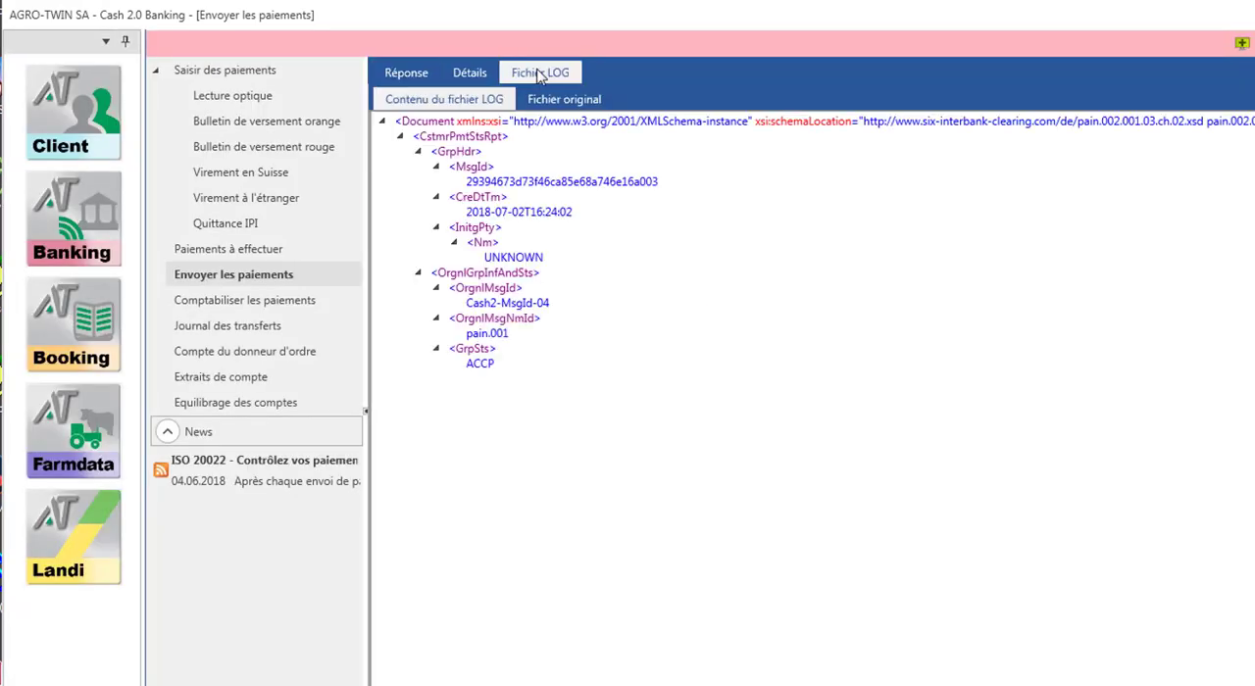
left_click(412, 75)
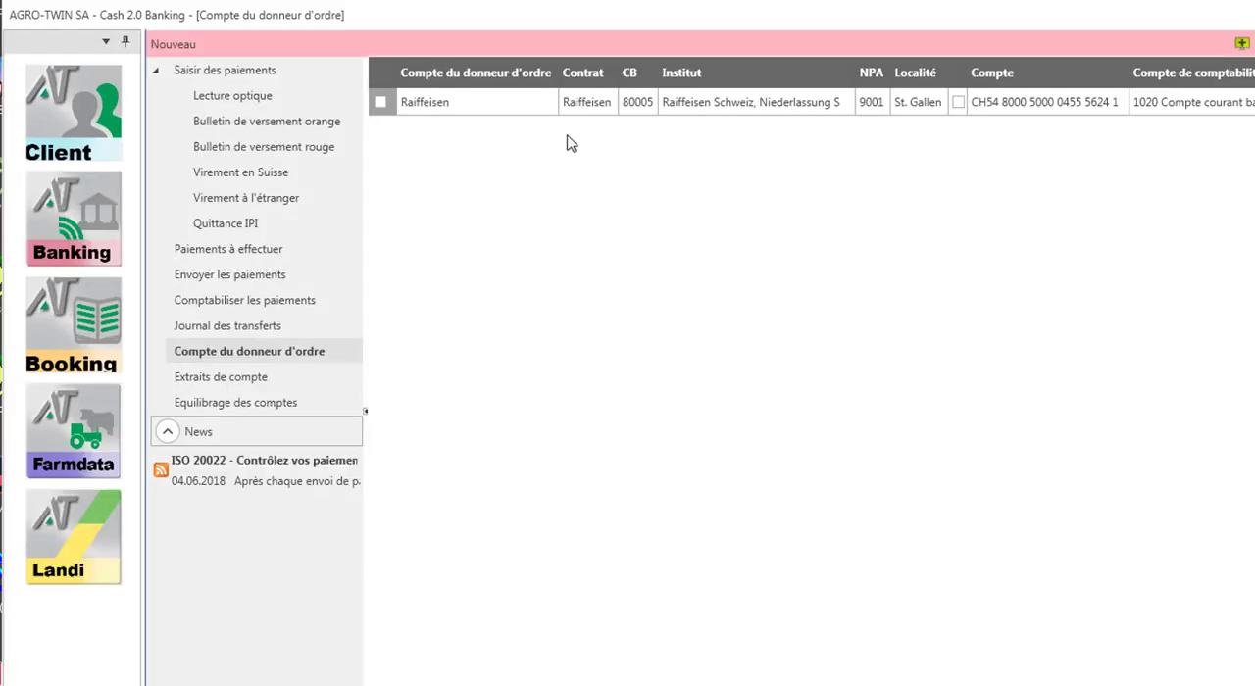
- Set the Raiffeisen ordering account's bank key to <pas de contrat> and save the account
left_click(576, 103)
left_click(245, 45)
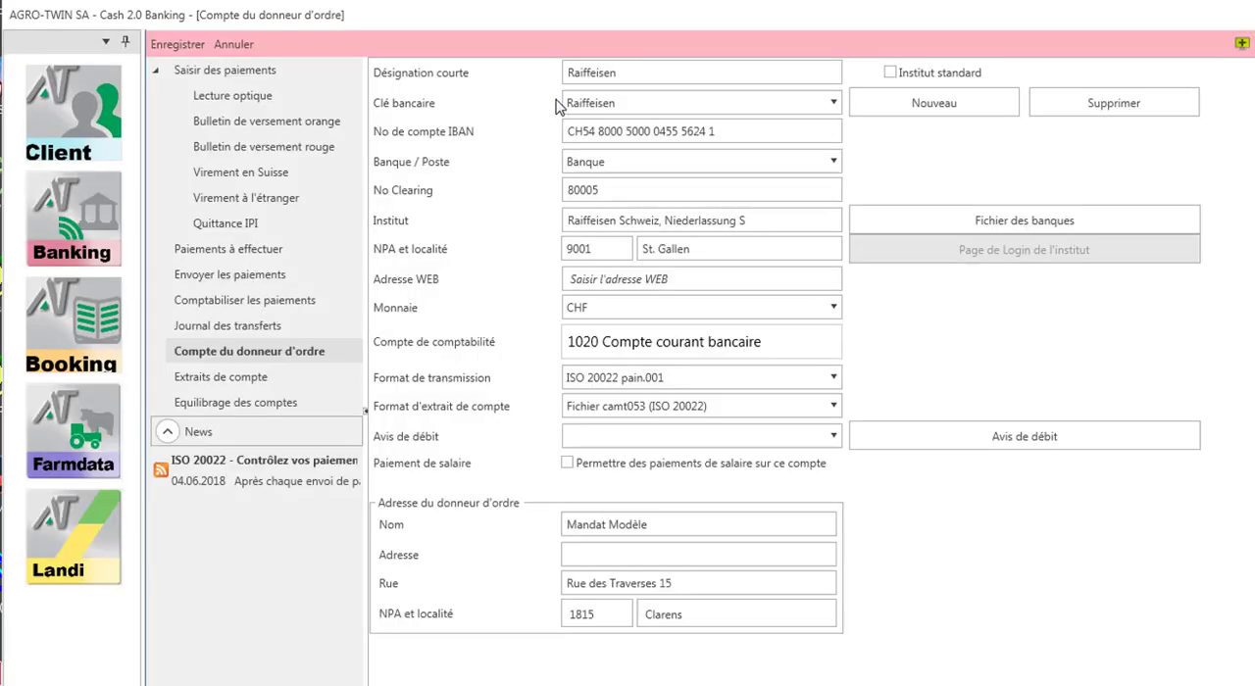
left_click(588, 103)
left_click(588, 130)
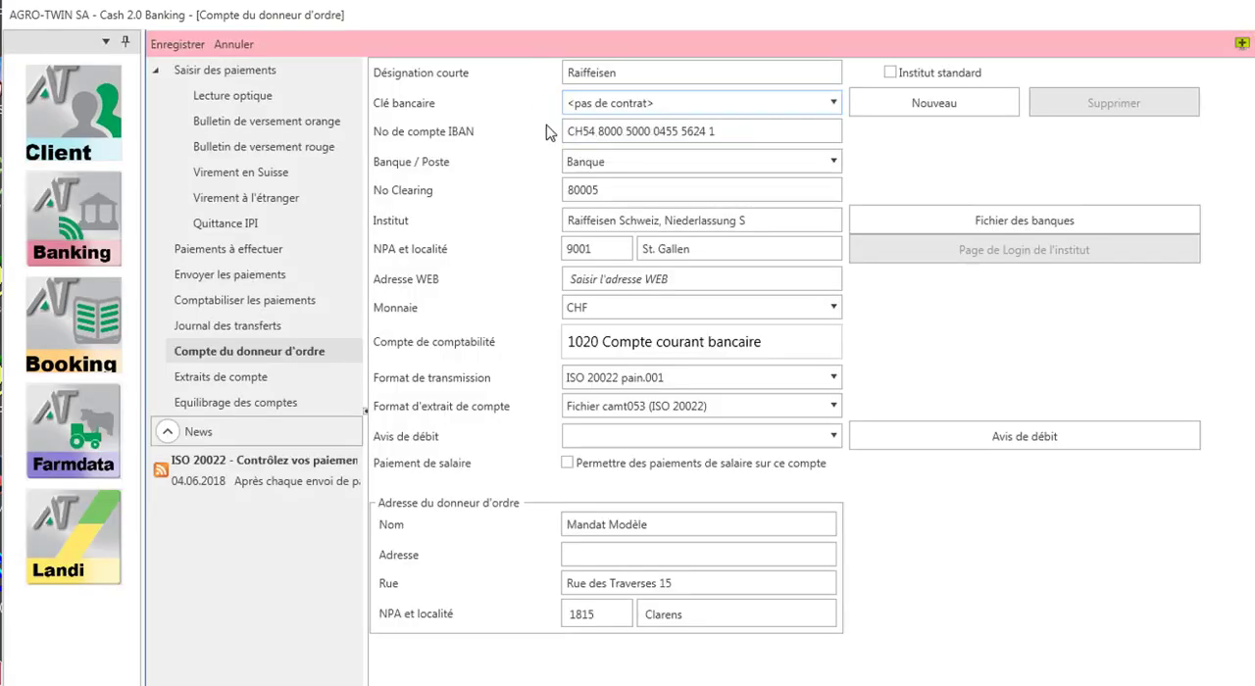
left_click(176, 44)
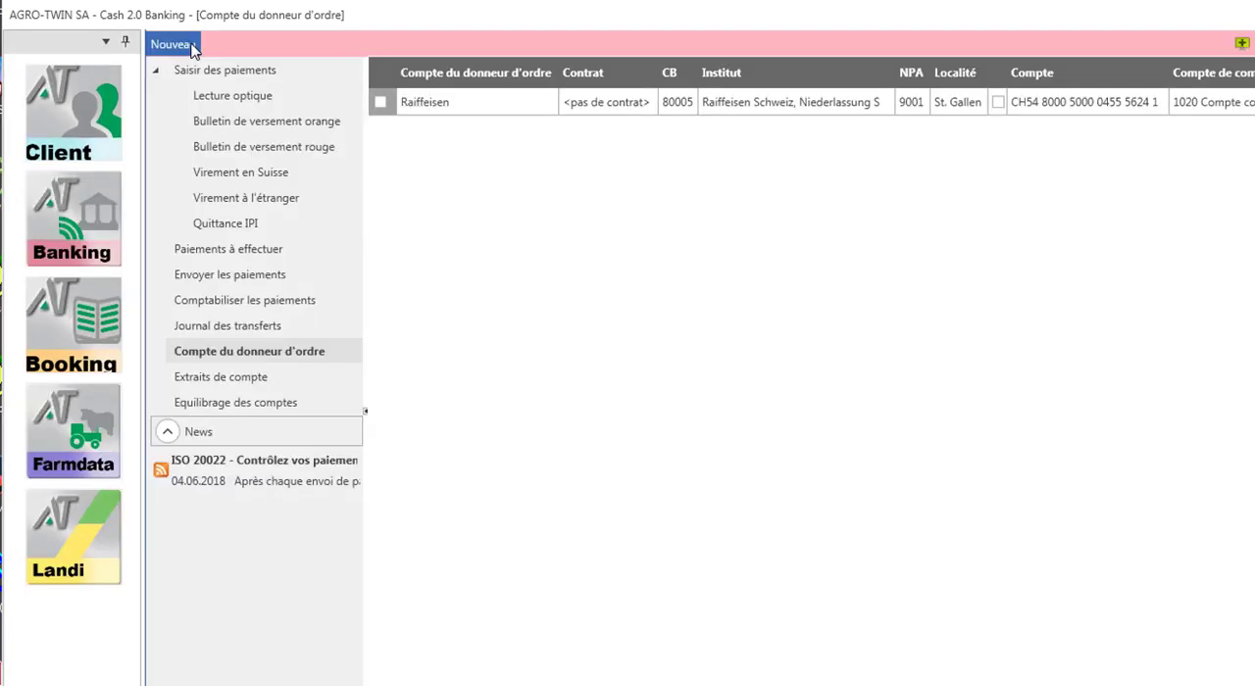
- Generate the payment order for the AVS and Matériel SA payments and save the transfer file Raiffeisen_1807021630.xml to the Desktop
left_click(294, 249)
left_click(339, 274)
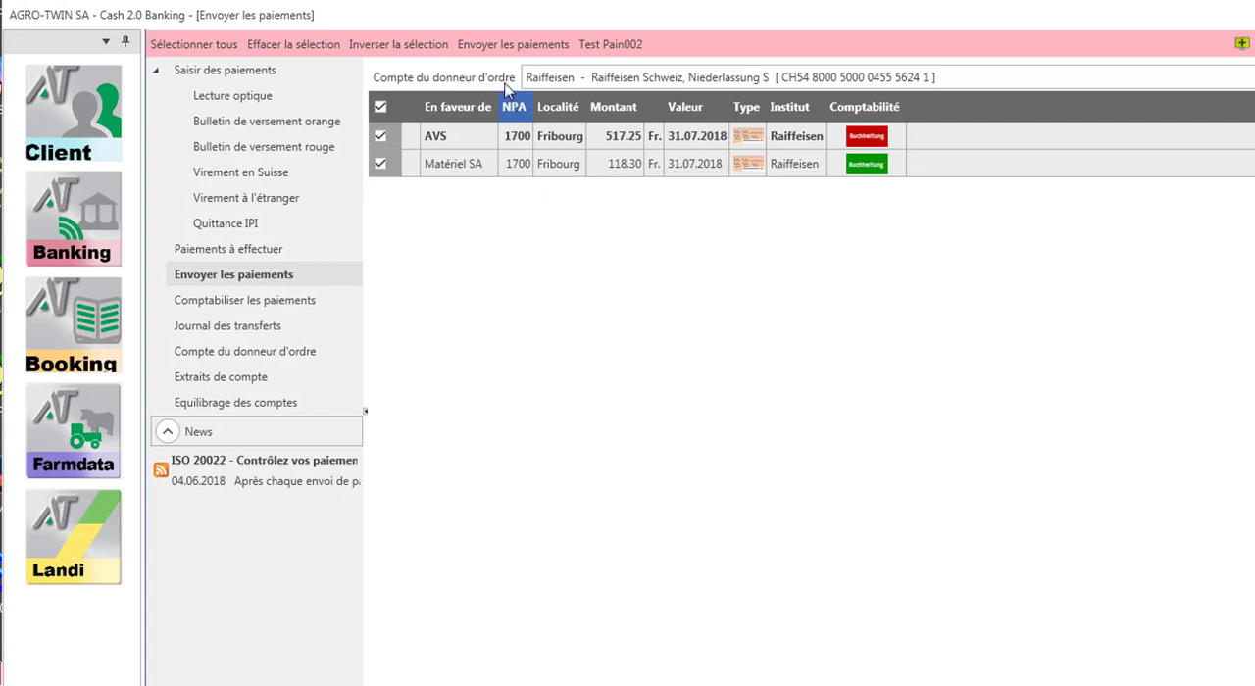
left_click(487, 43)
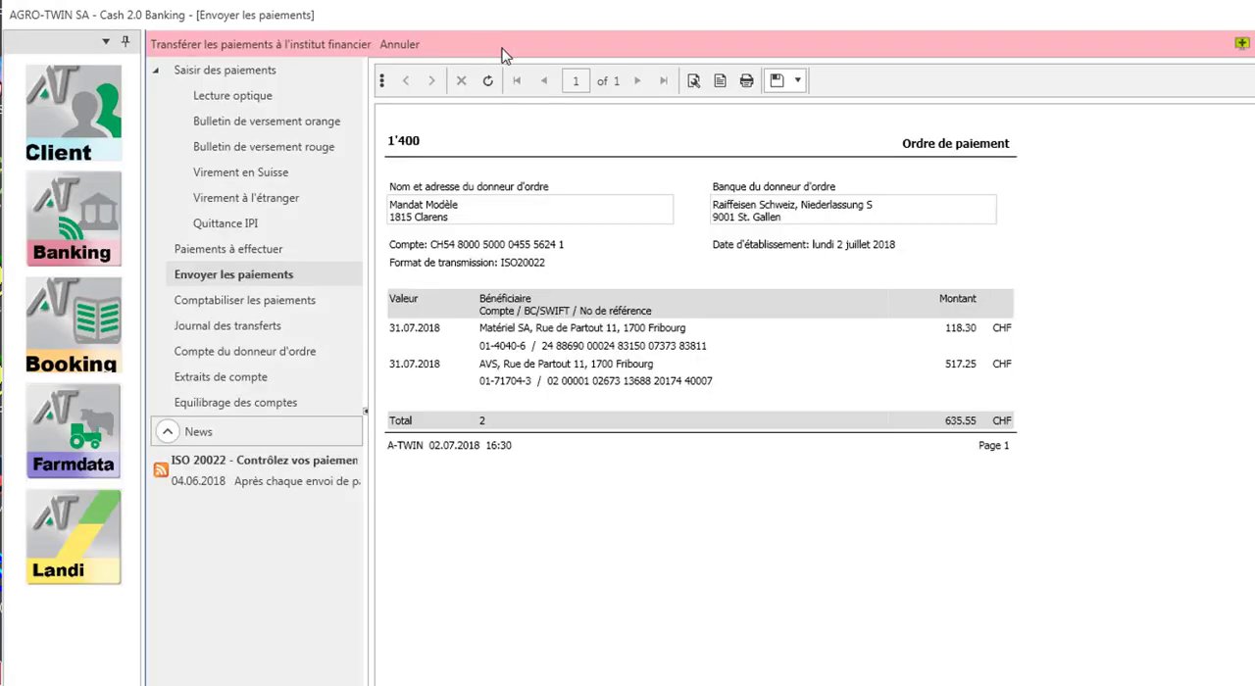
left_click(353, 49)
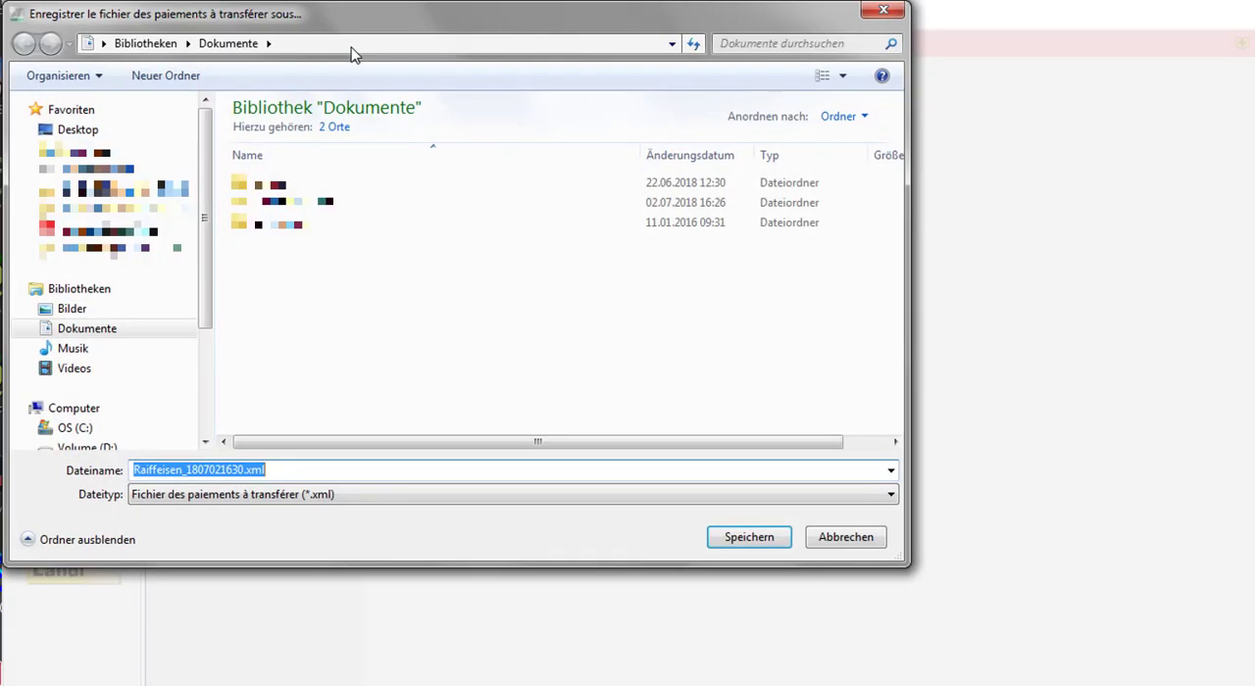
left_click(93, 130)
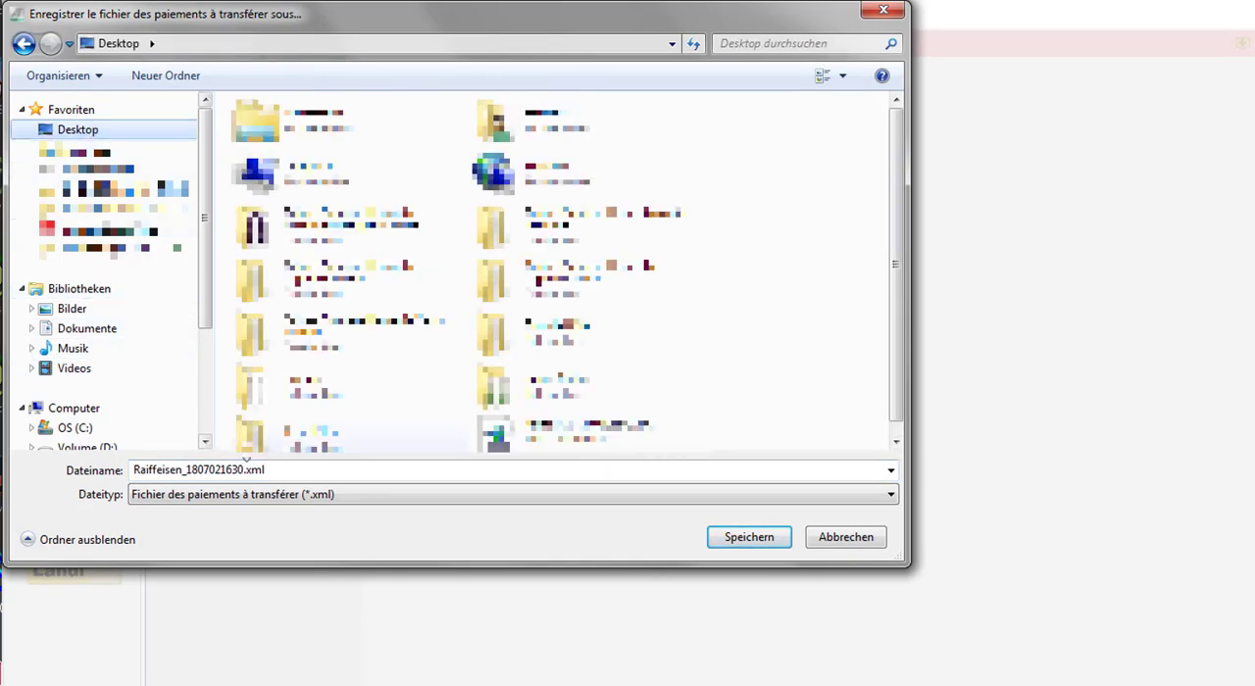
left_click(725, 538)
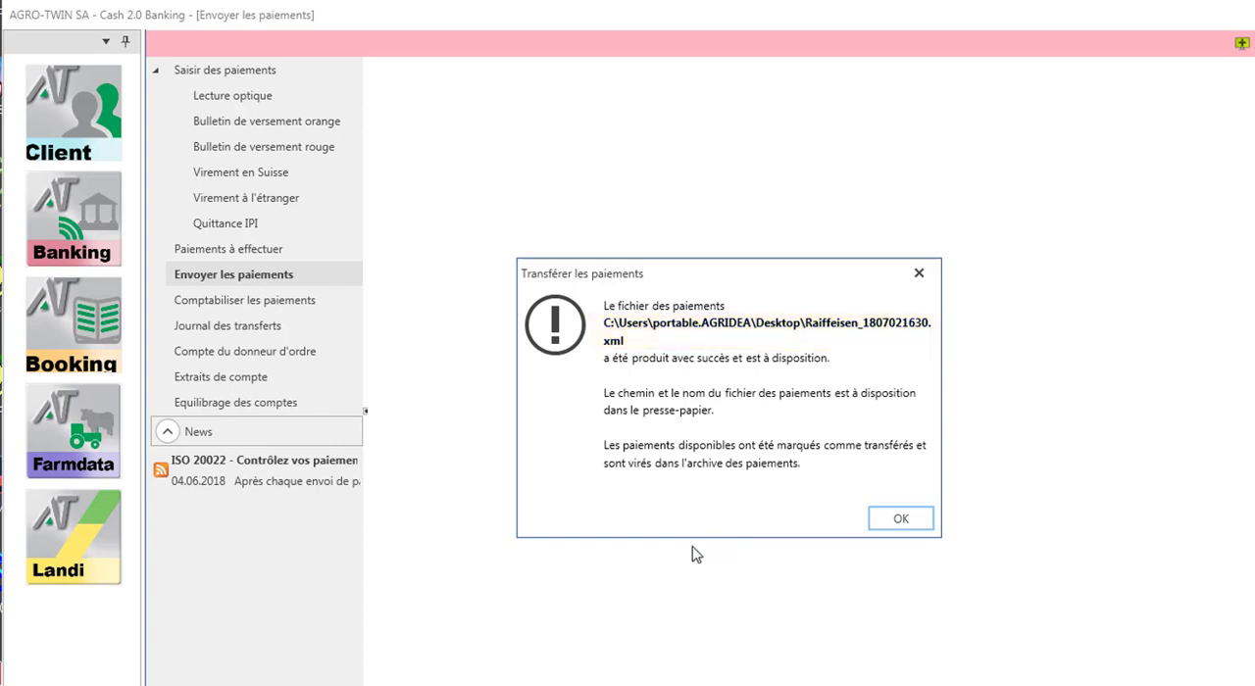
left_click(885, 527)
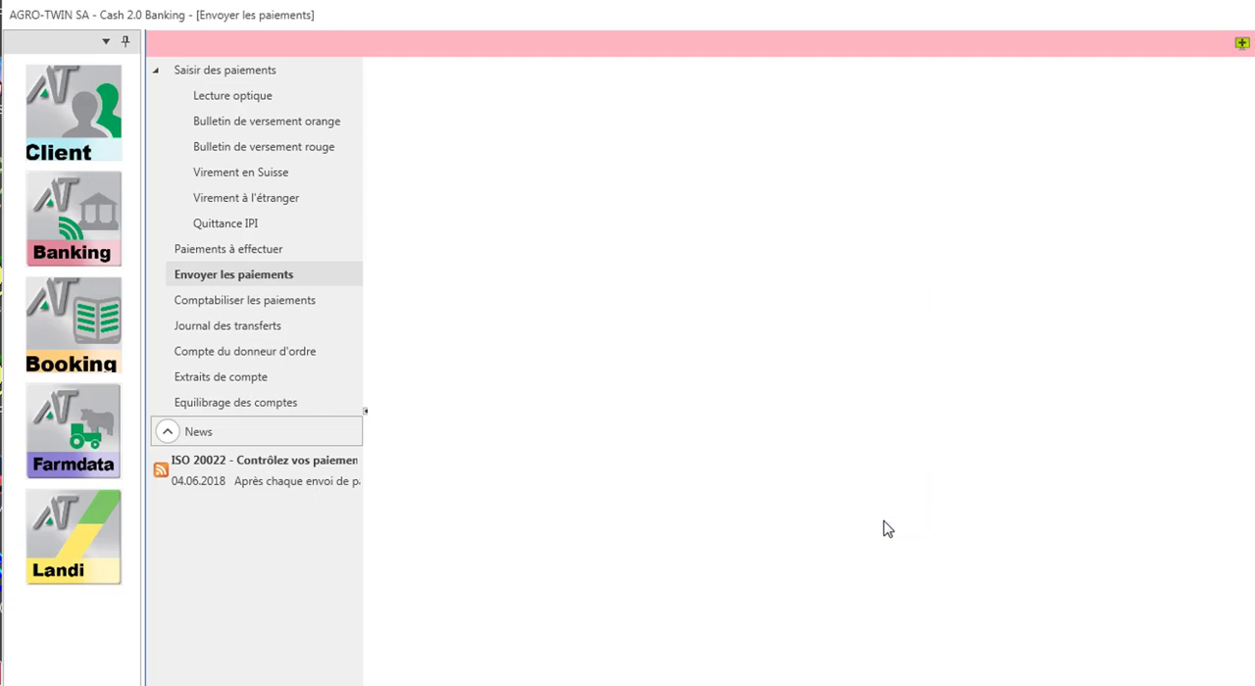
- Open the list of transferred payments for posting to the accounts and filter it by payment batch (selon lot de paiement)
left_click(339, 315)
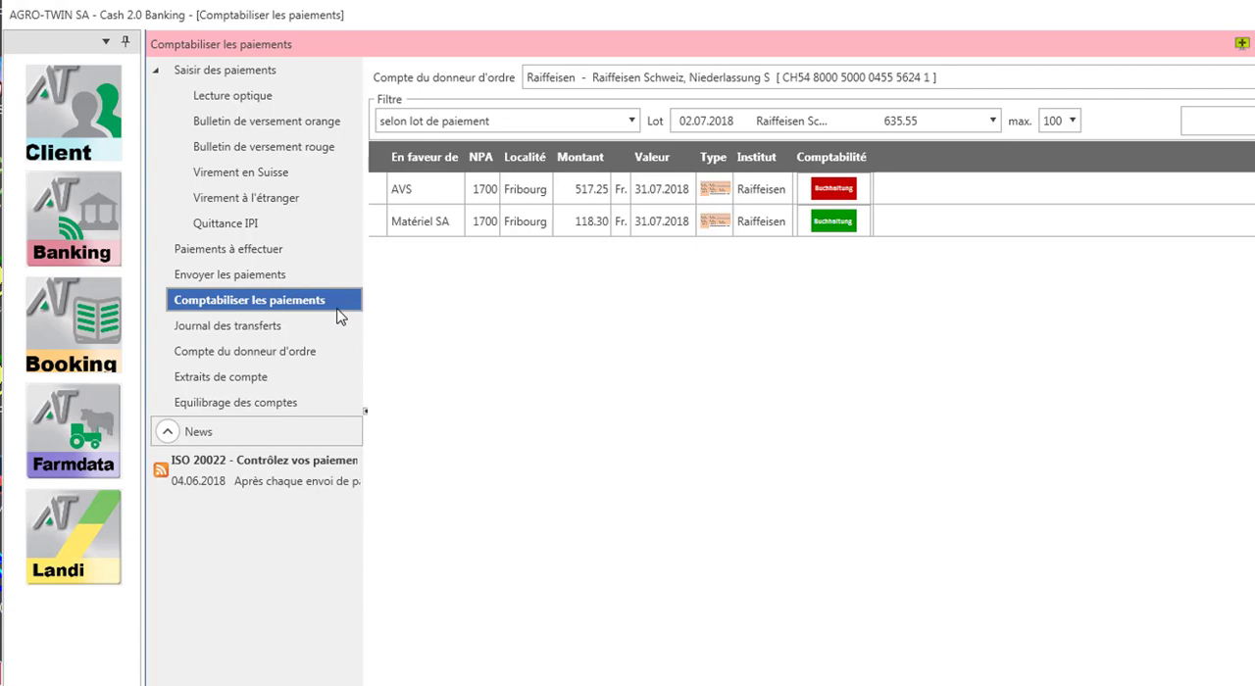
left_click(543, 126)
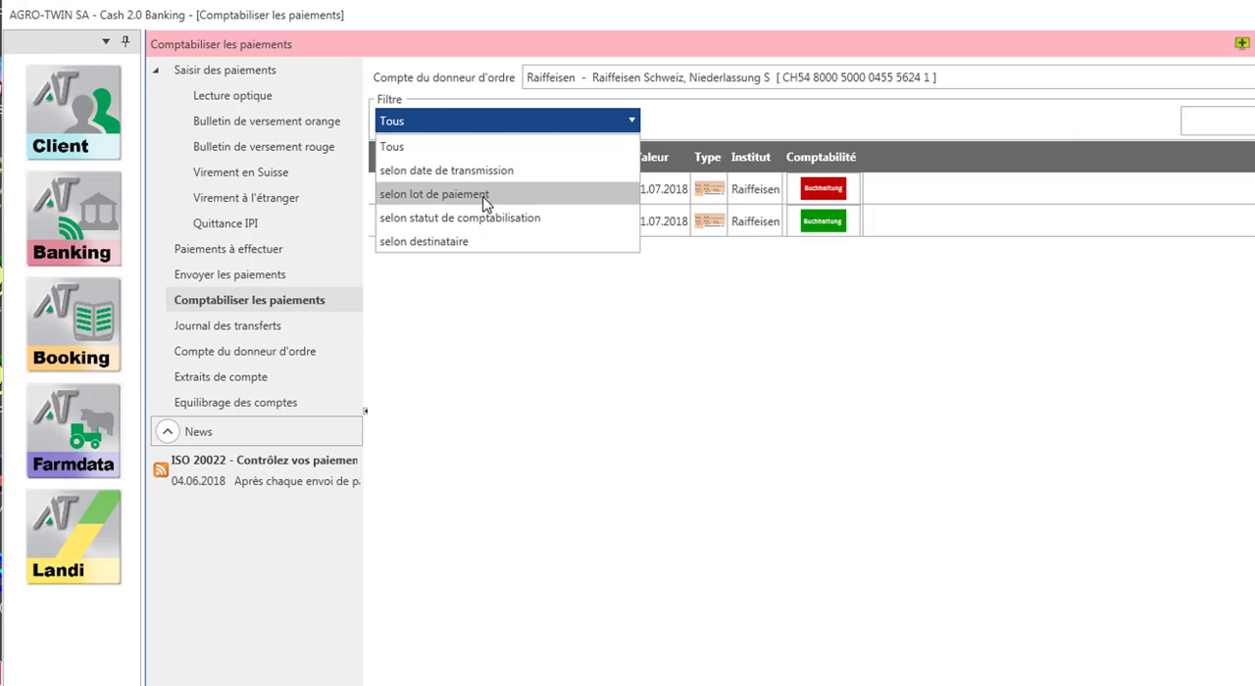
left_click(484, 194)
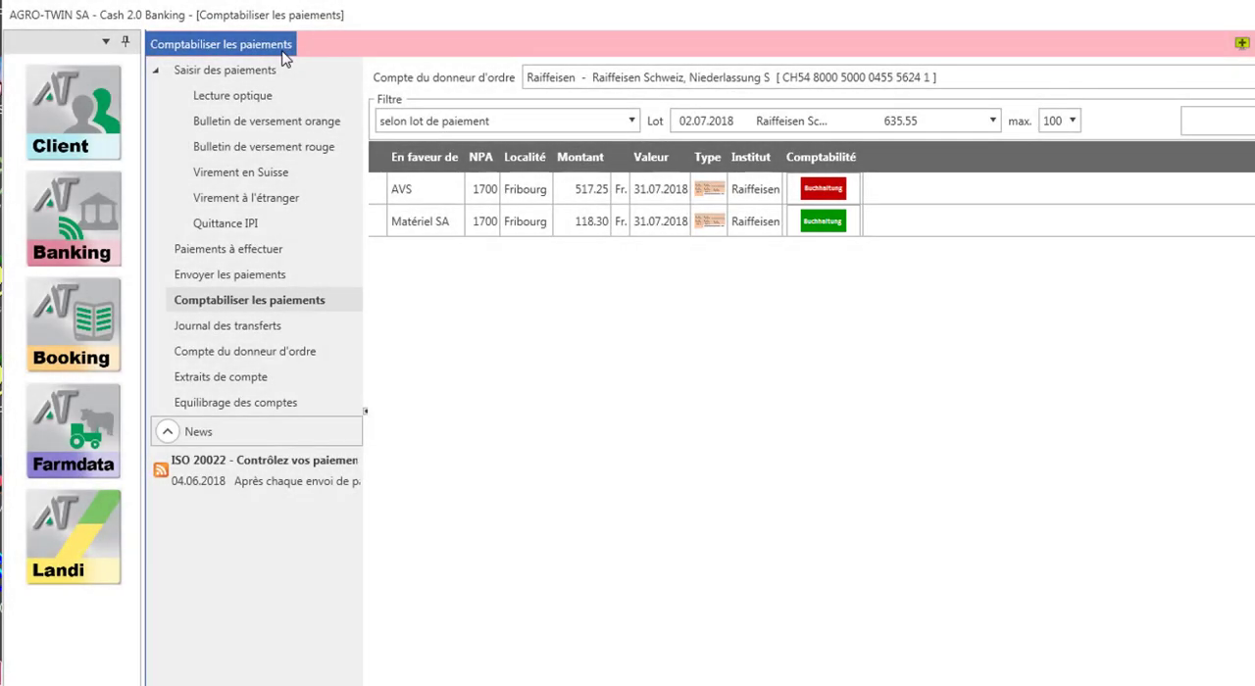
- Post the Matériel SA payment in the transferred Raiffeisen batch to the accounts
left_click(282, 54)
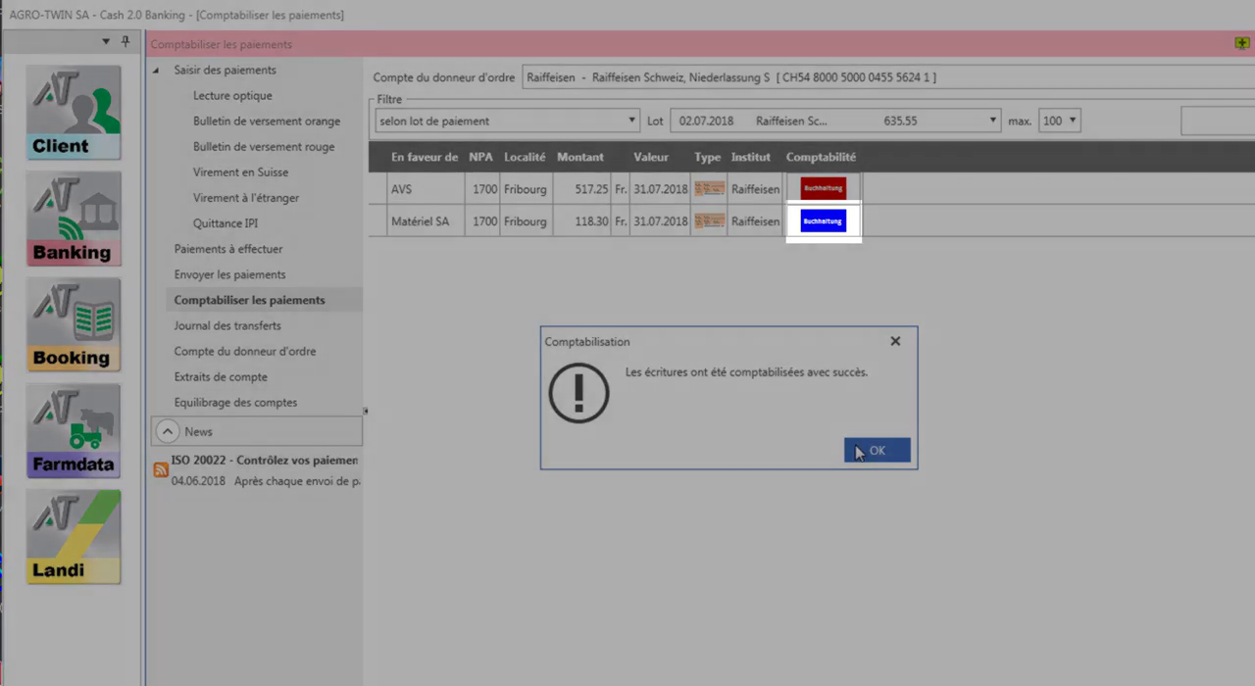
left_click(858, 450)
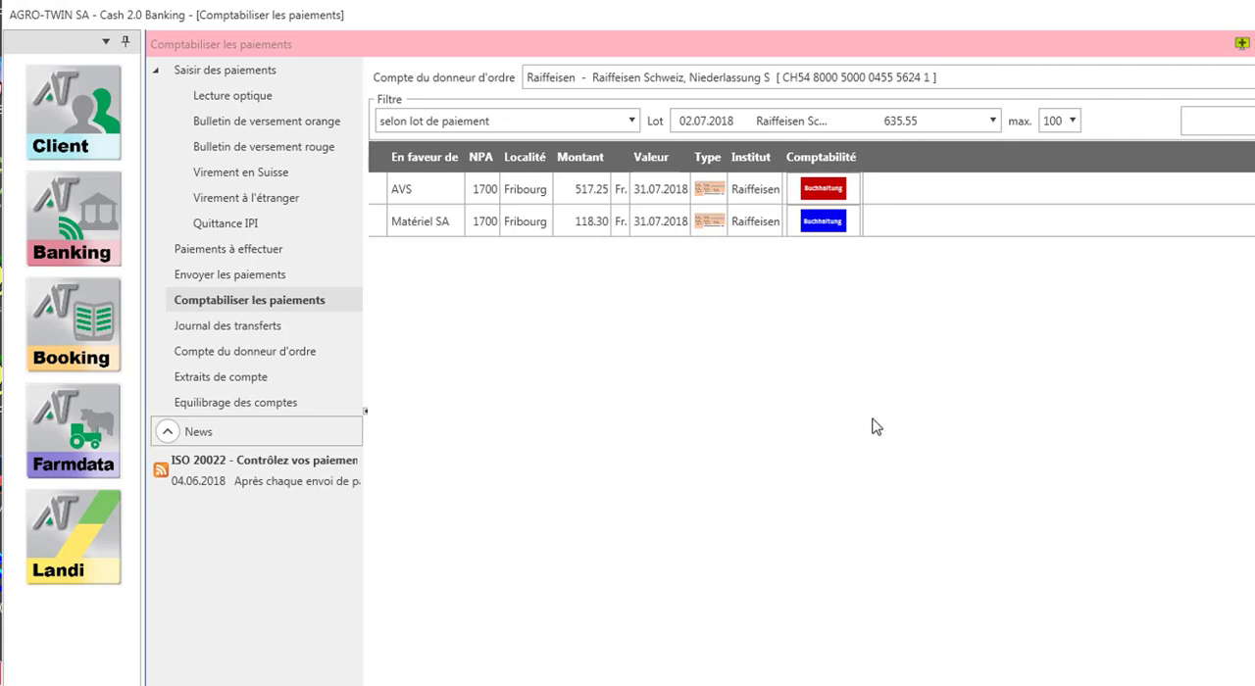
- Review the posted Matériel SA payment's orange slip and its accounting entries, returning to the list of transferred payments
double_click(710, 223)
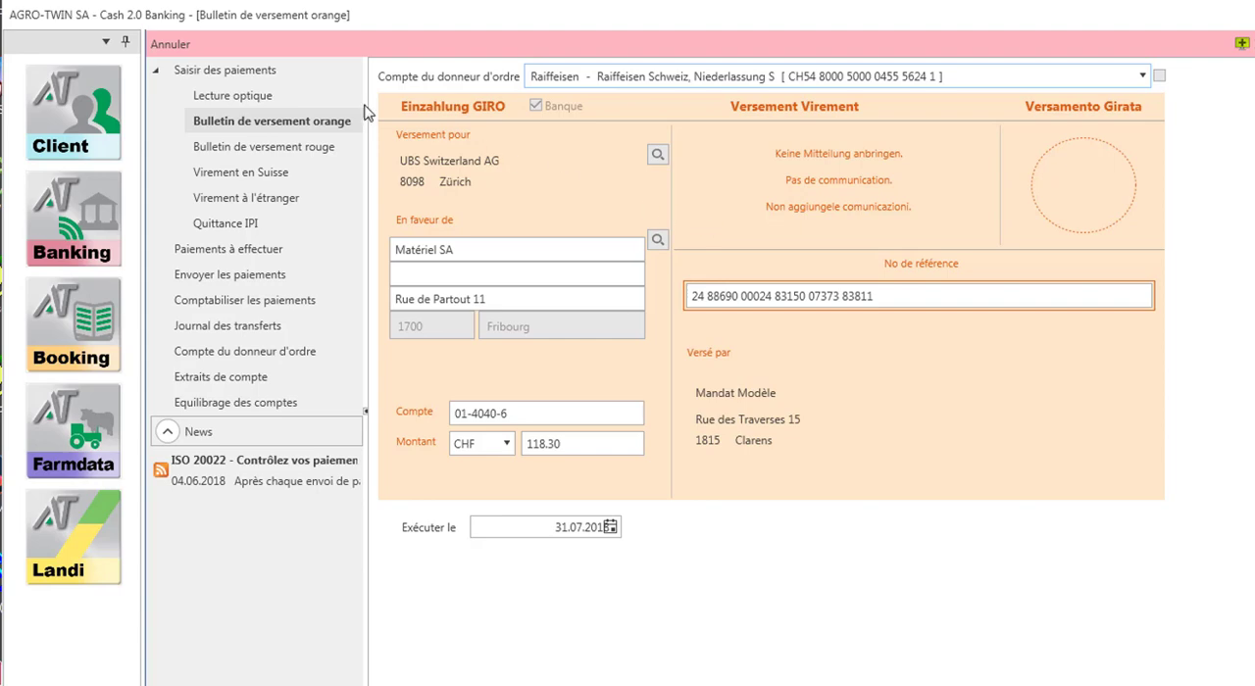
left_click(173, 44)
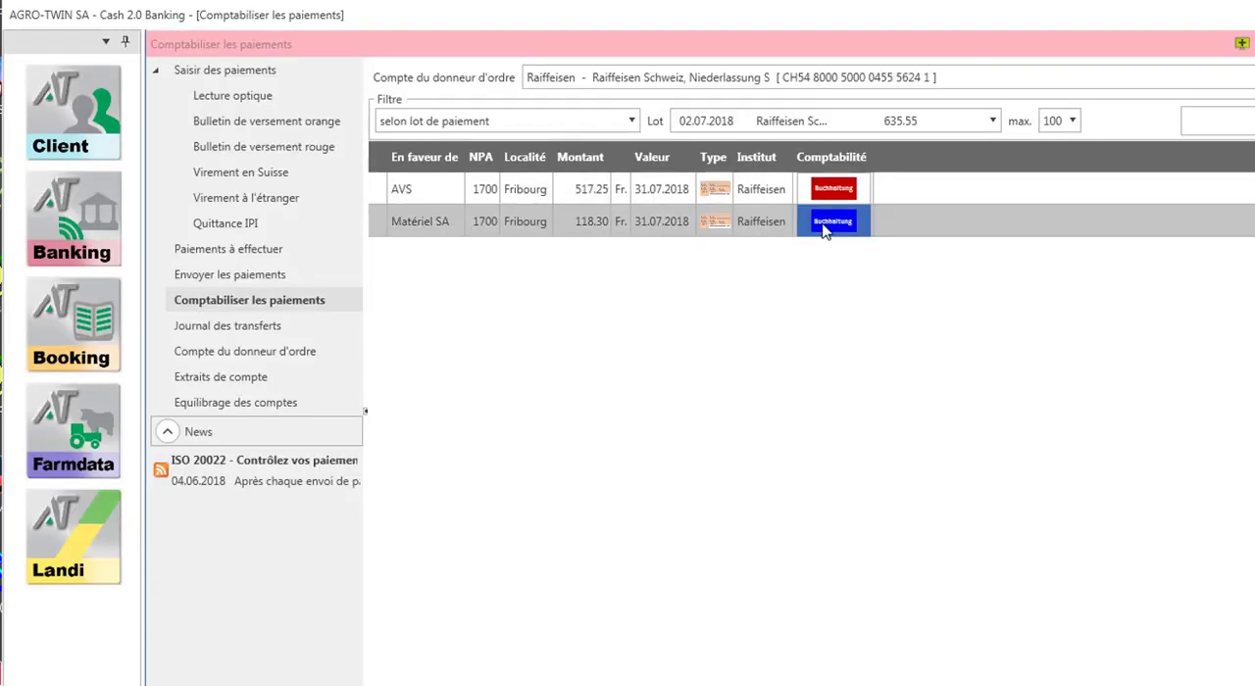
left_click(829, 223)
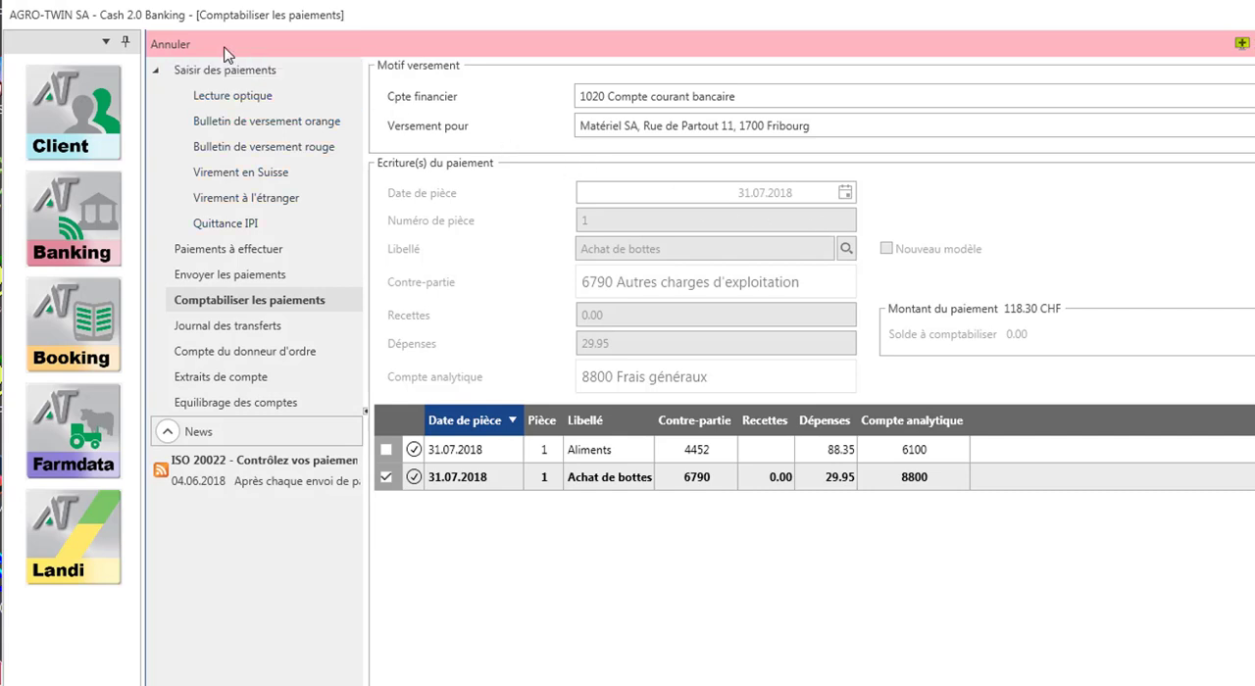
left_click(193, 47)
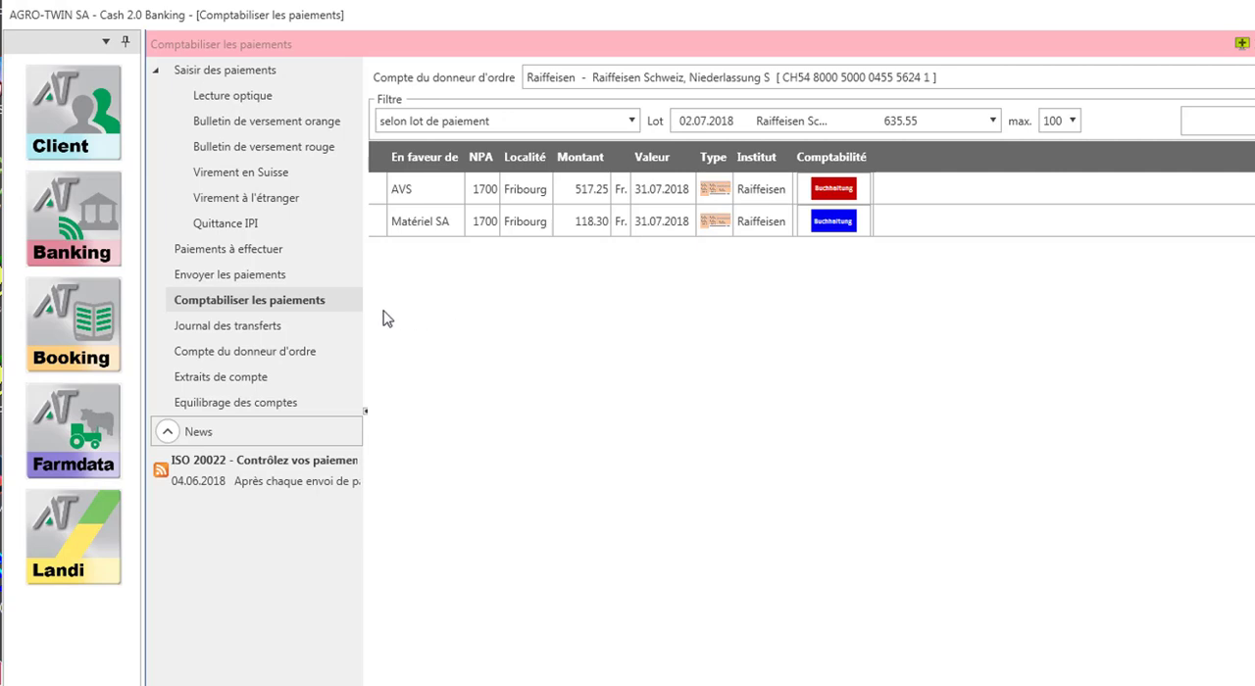
- Open the transfer journal (Journal des transferts) and view the details of the 02.07.2018 Raiffeisen transfer
left_click(317, 329)
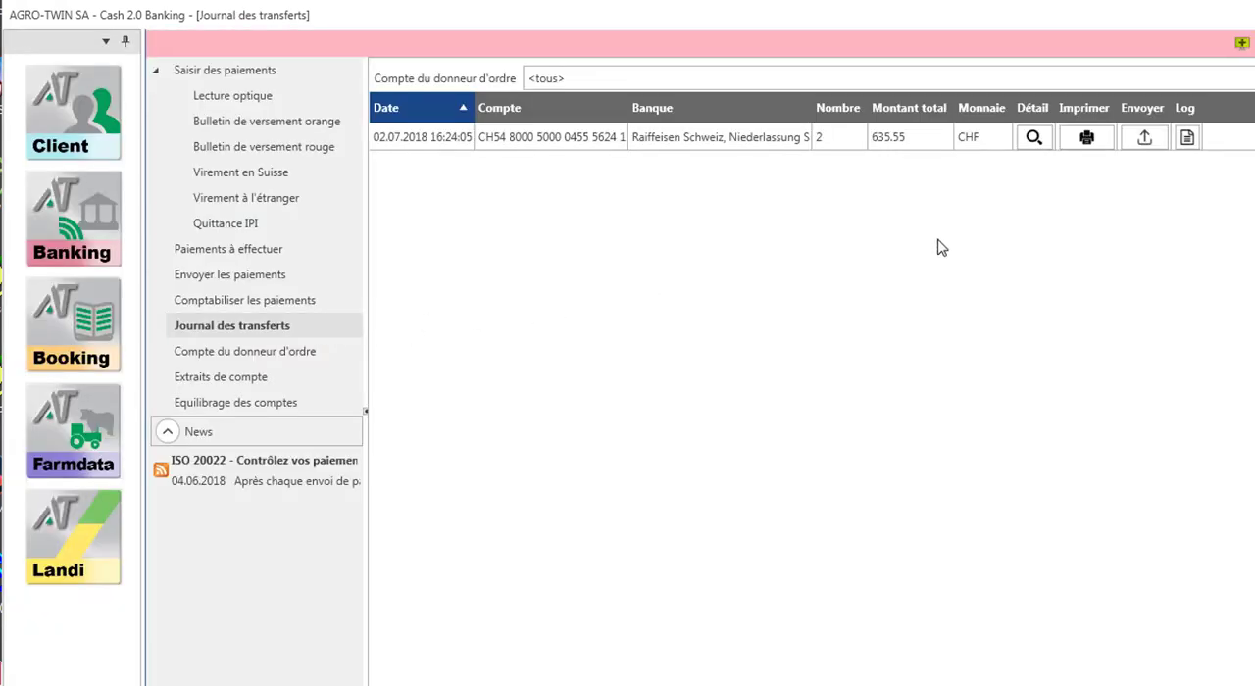
left_click(1034, 139)
- Switch to the Booking module and examine the posted entries in the financial account 1020 Compte courant bancaire
left_click(84, 332)
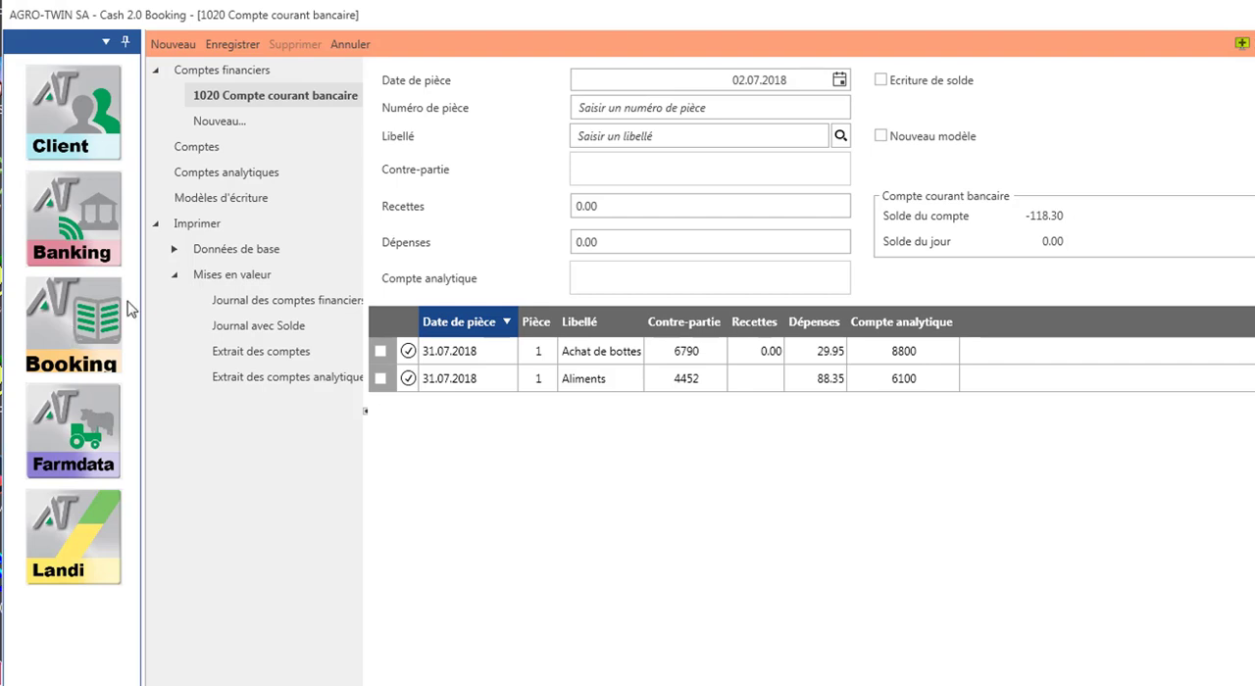
left_click(274, 98)
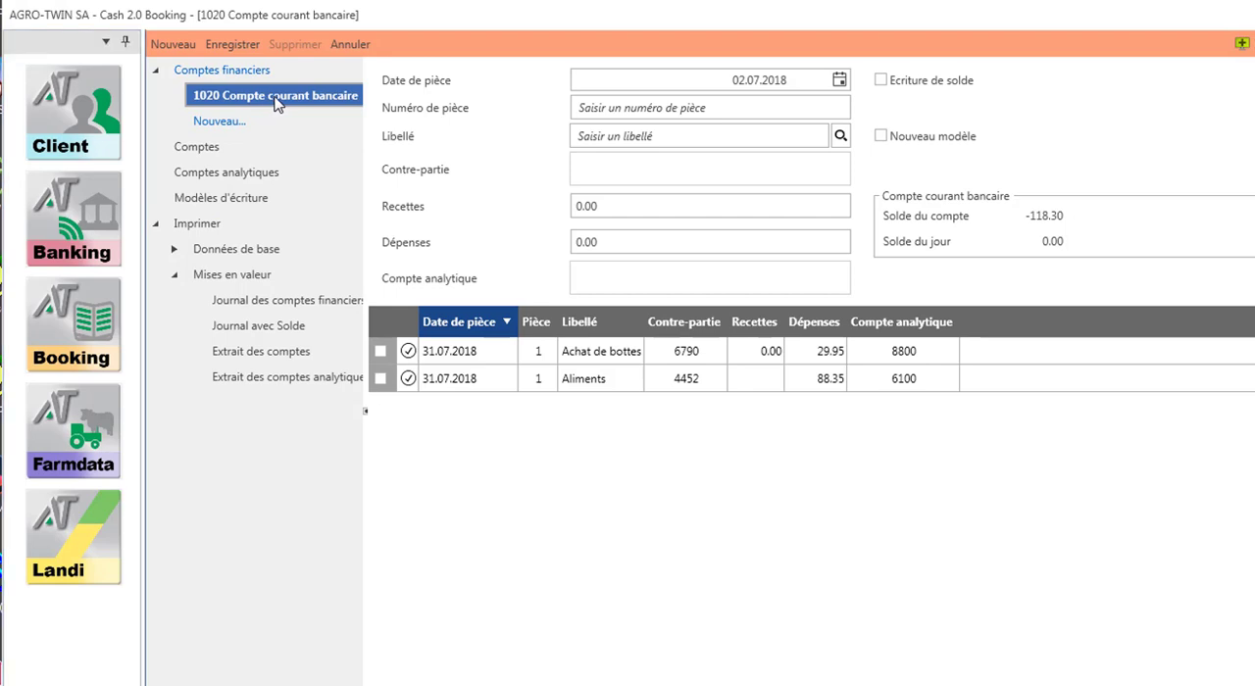